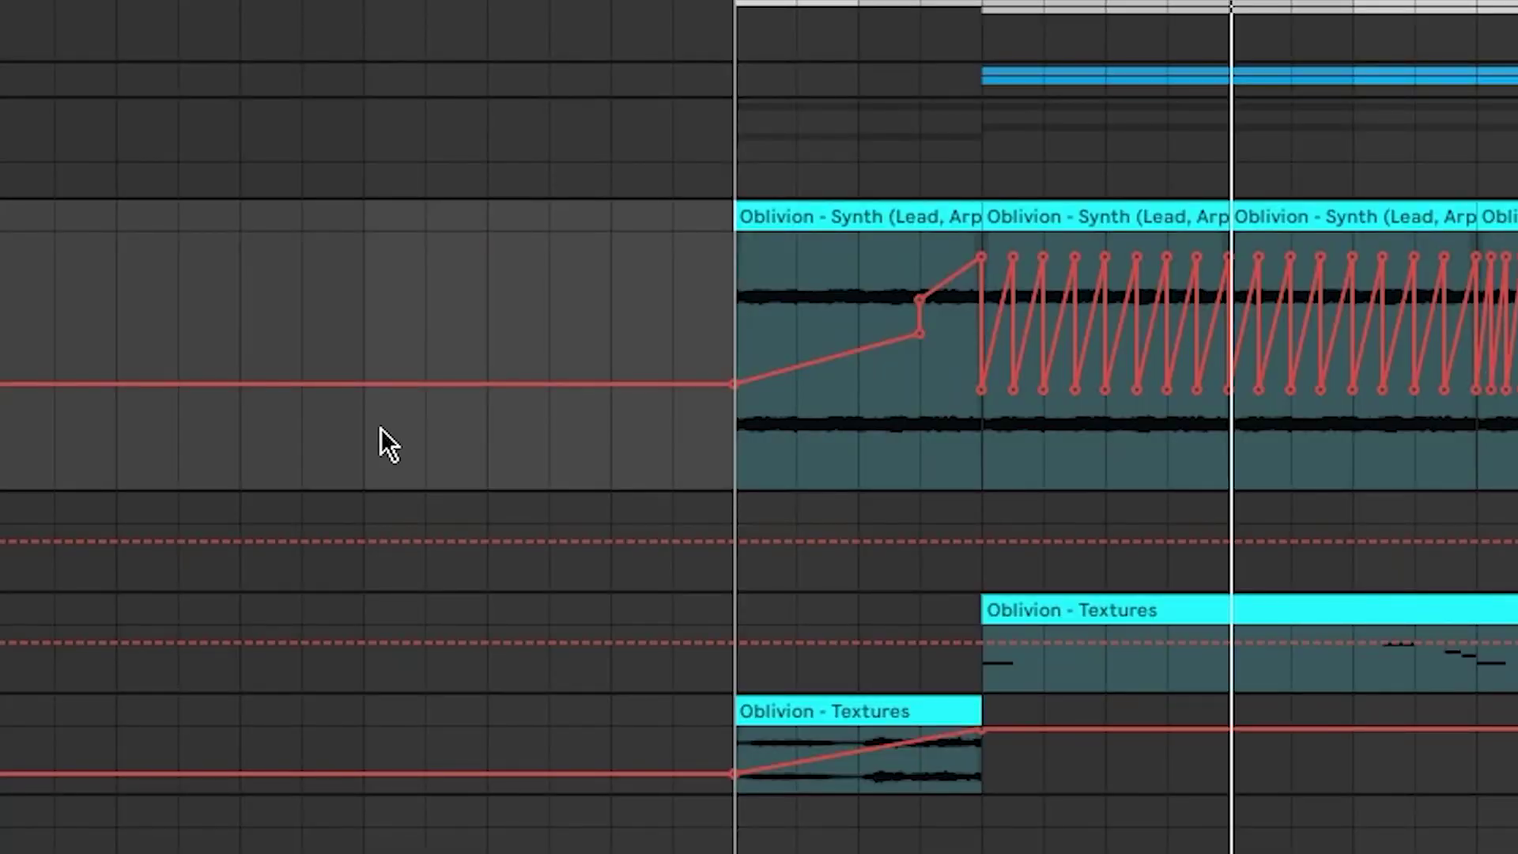
# Insert a rising-ramp automation shape into one grid cell before the first MAIN SNTH clip and reduce the ramp's height.
pyautogui.scroll(3, 381, 428)
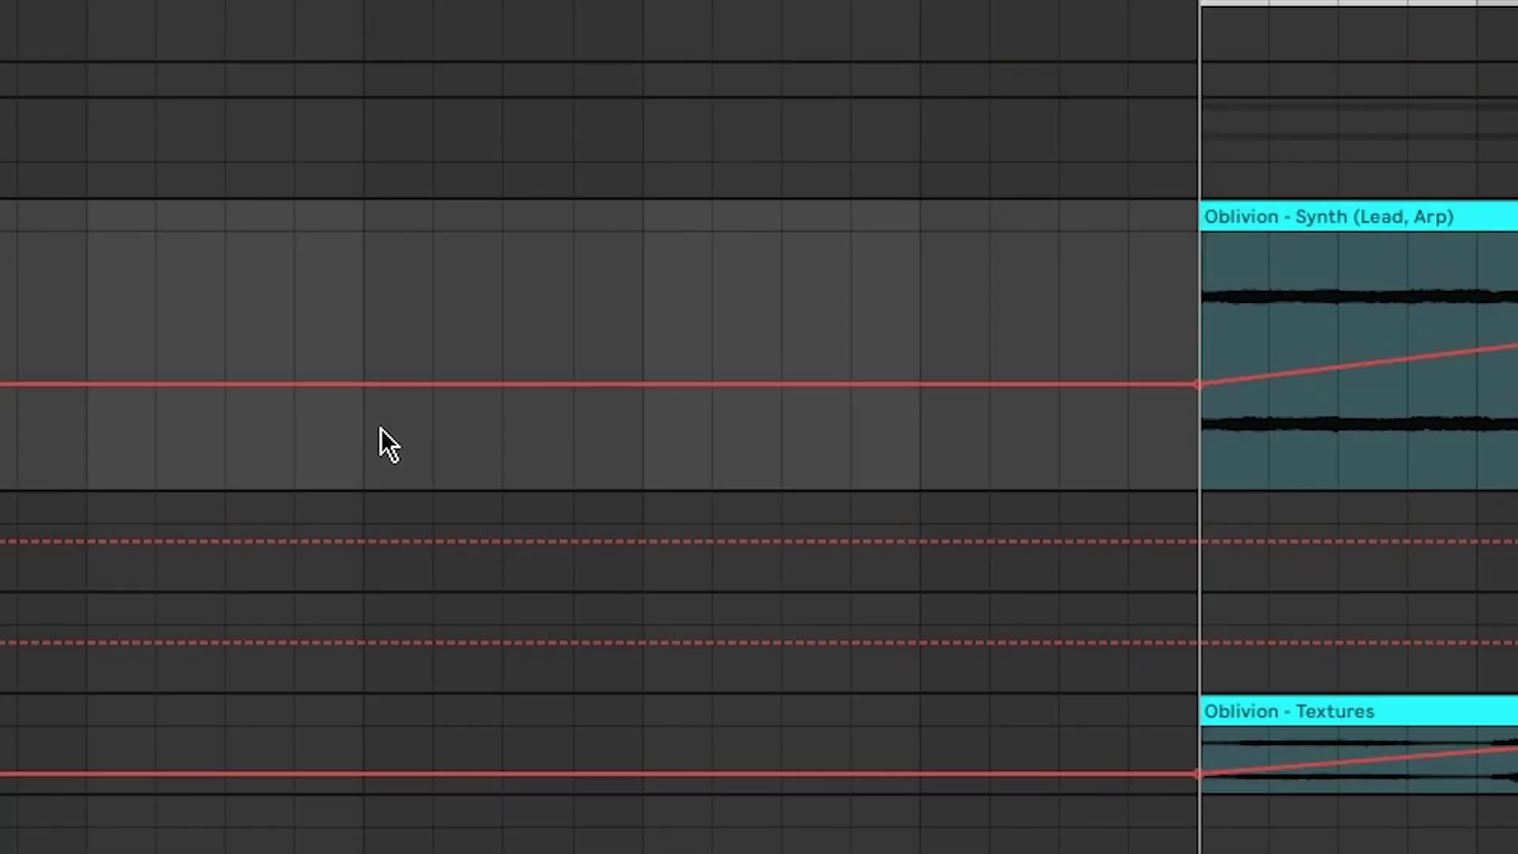
pyautogui.click(380, 448)
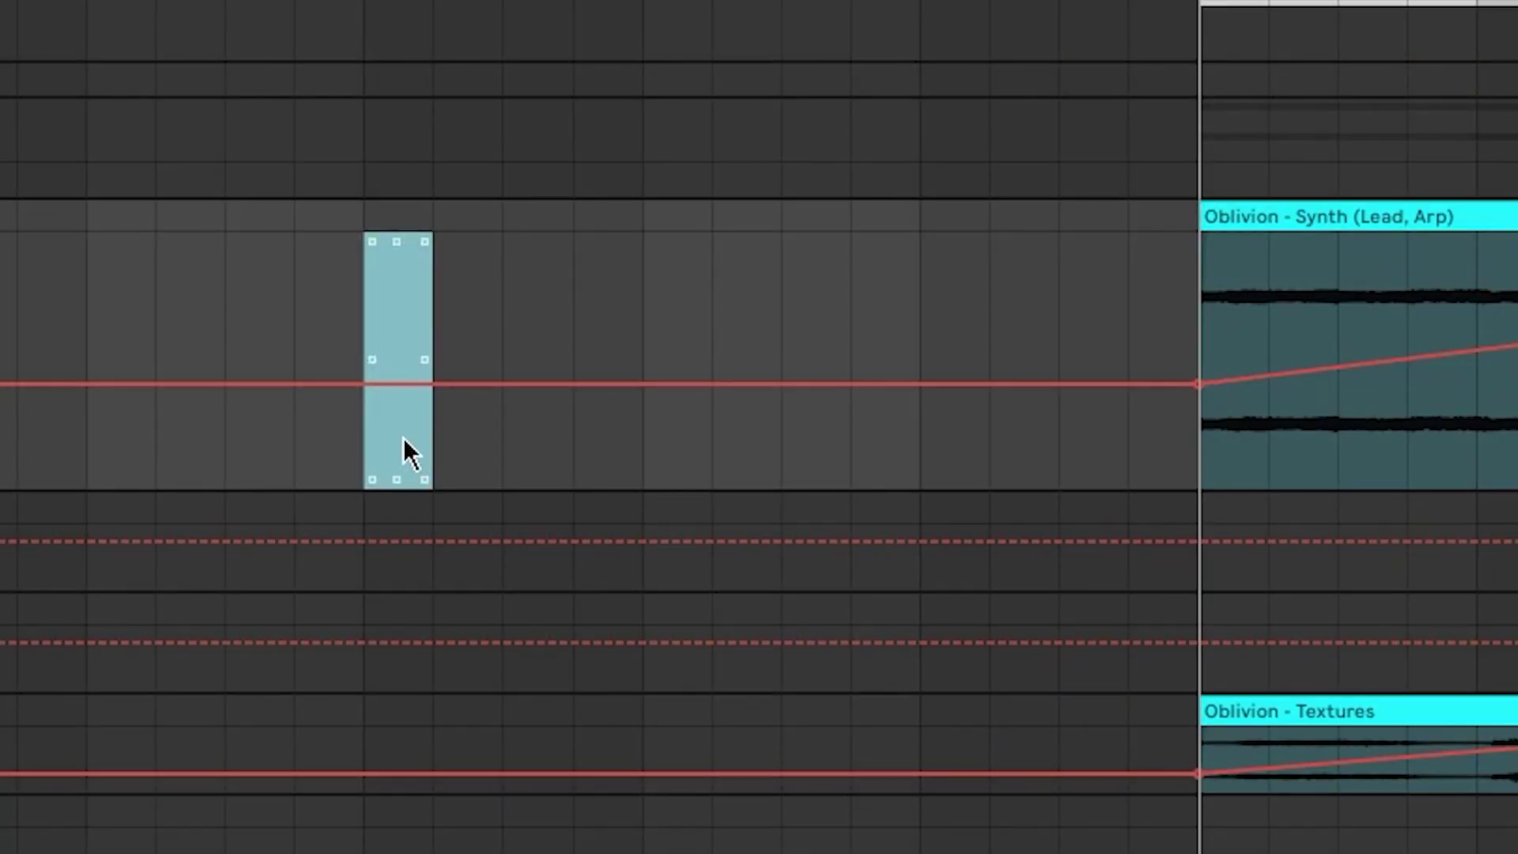
pyautogui.rightClick(405, 452)
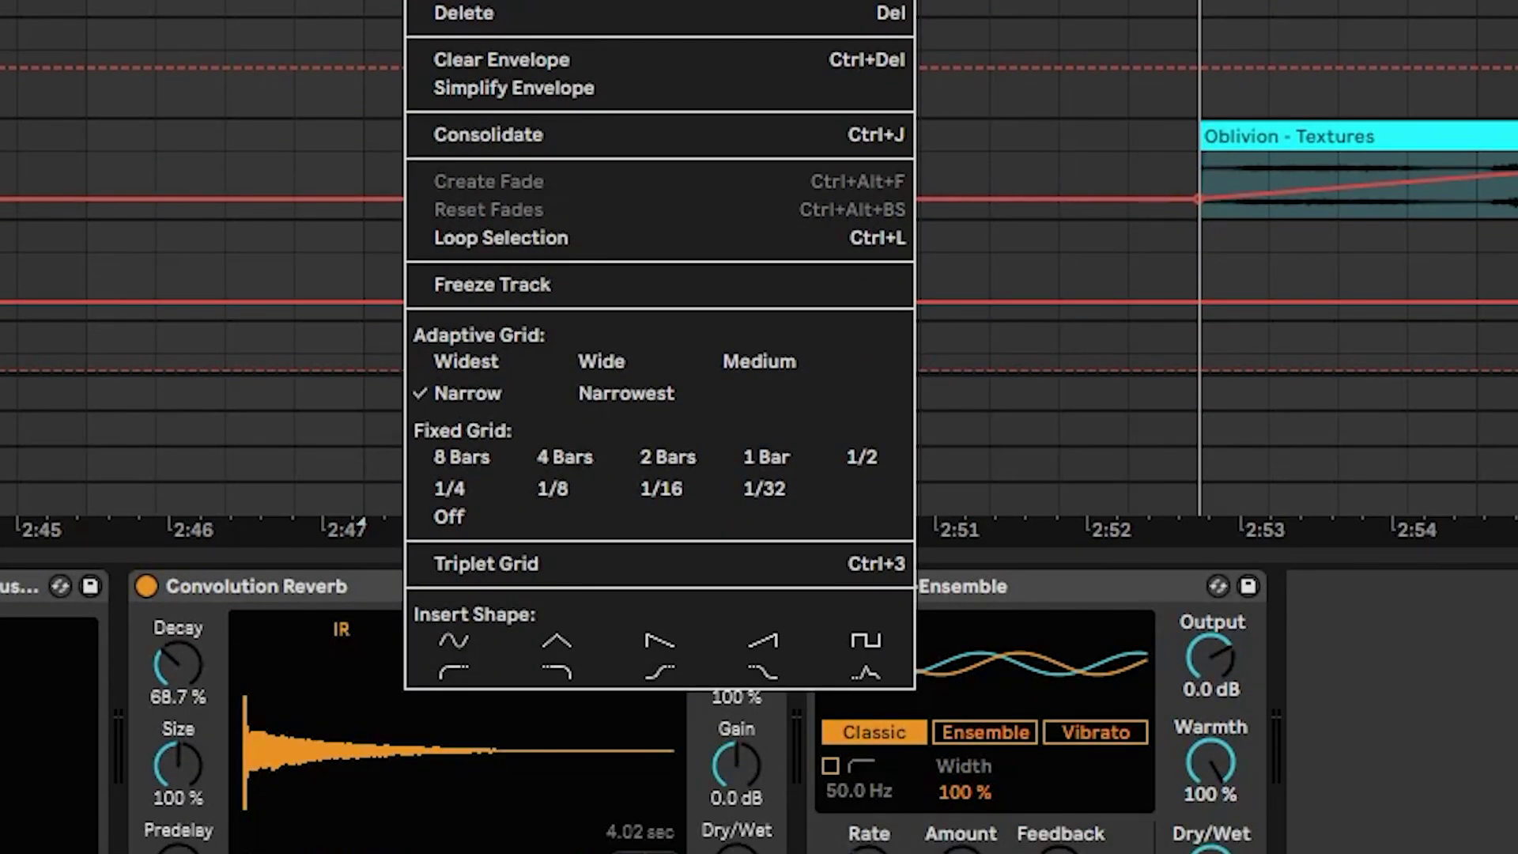
pyautogui.click(763, 640)
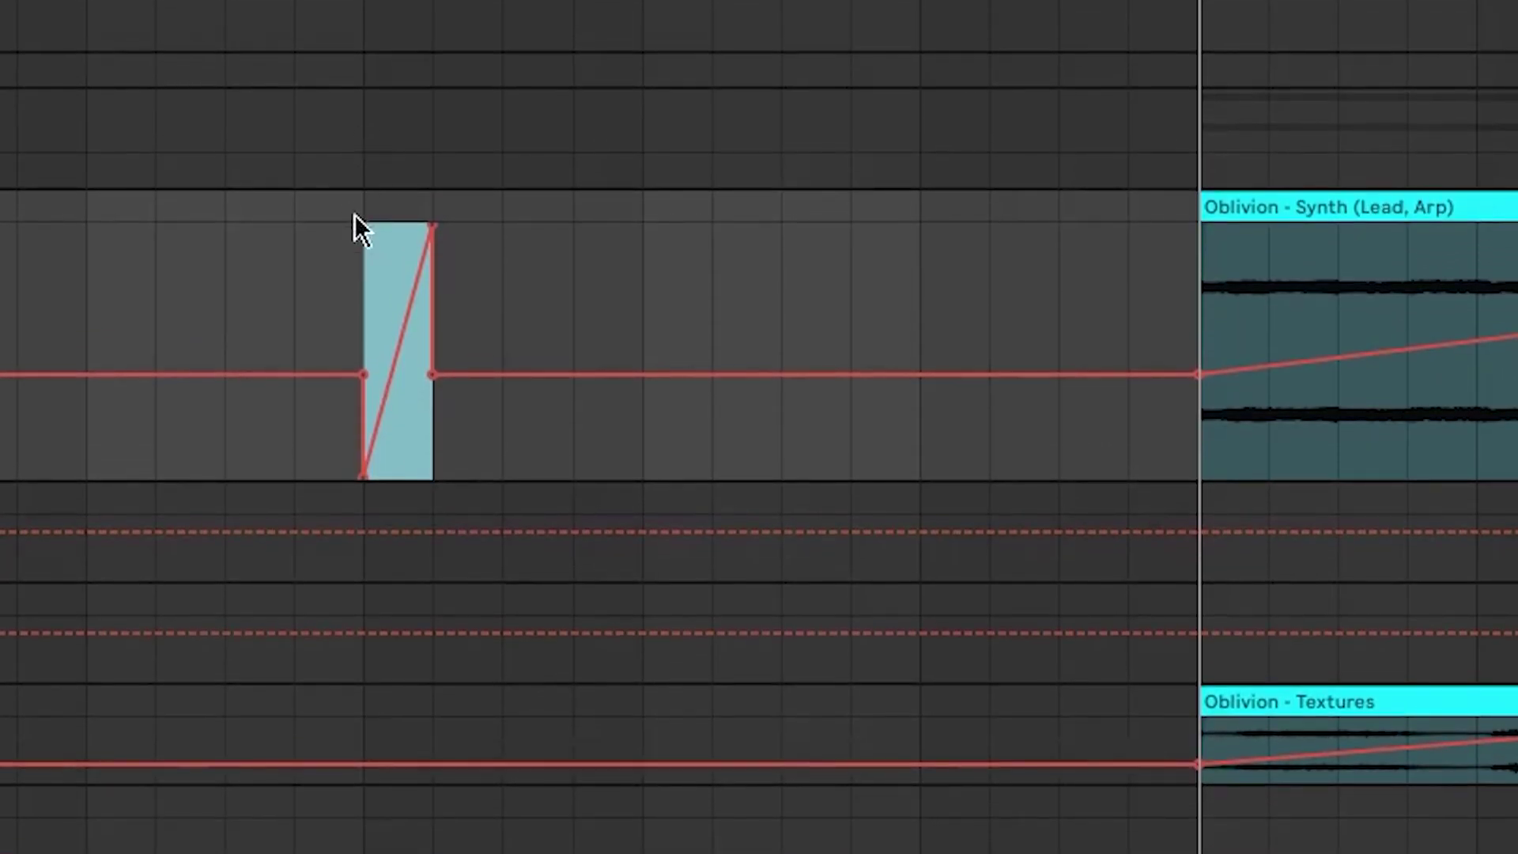
pyautogui.scroll(5, 372, 269)
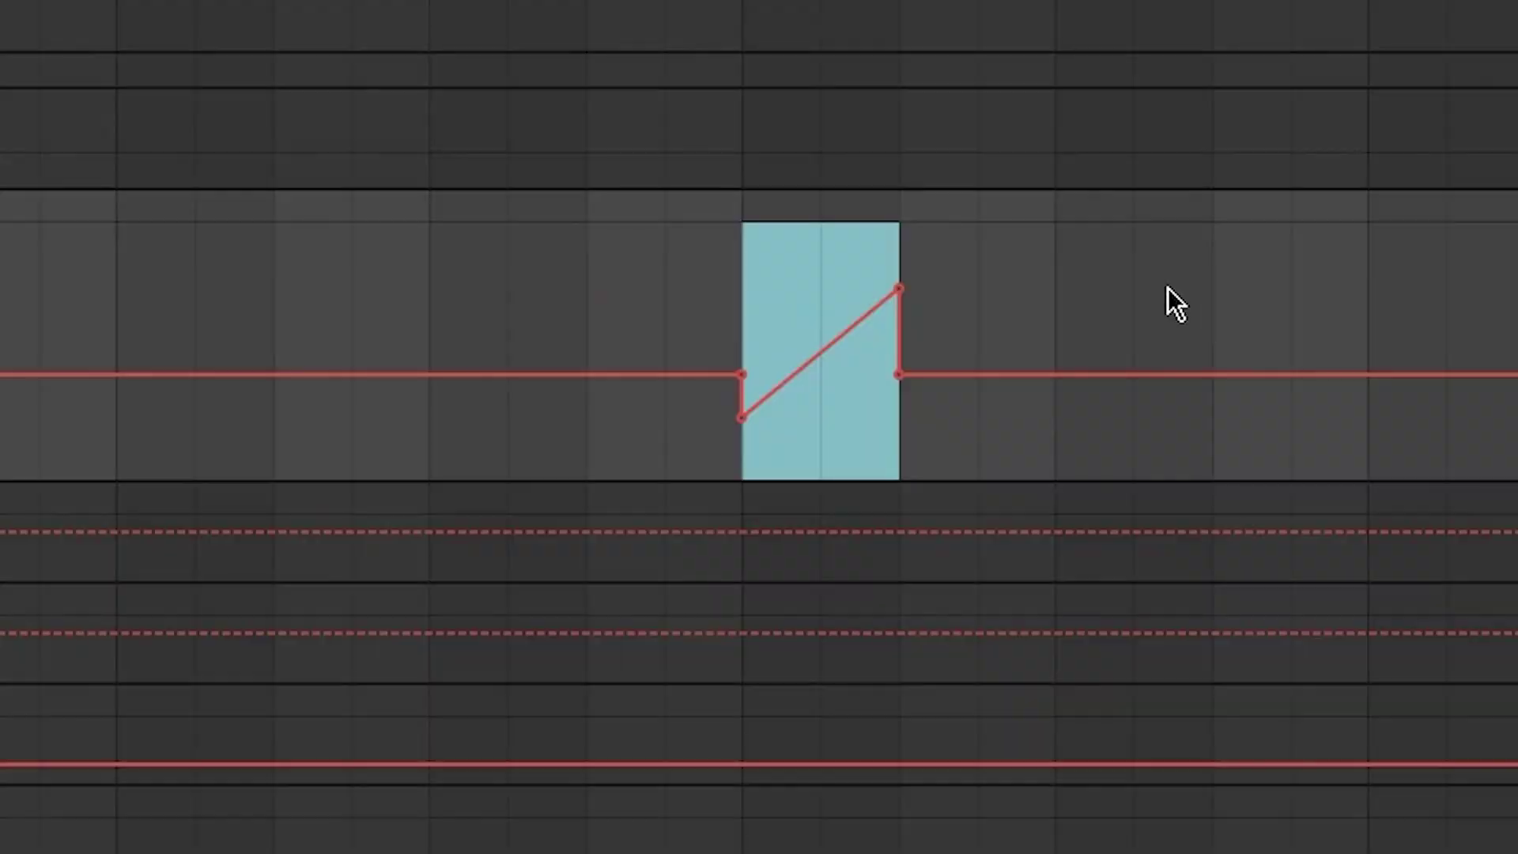
# Duplicate the ramp automation segment seven times to form a repeating sawtooth pattern.
pyautogui.moveTo(1168, 289); pyautogui.dragTo(445, 310)
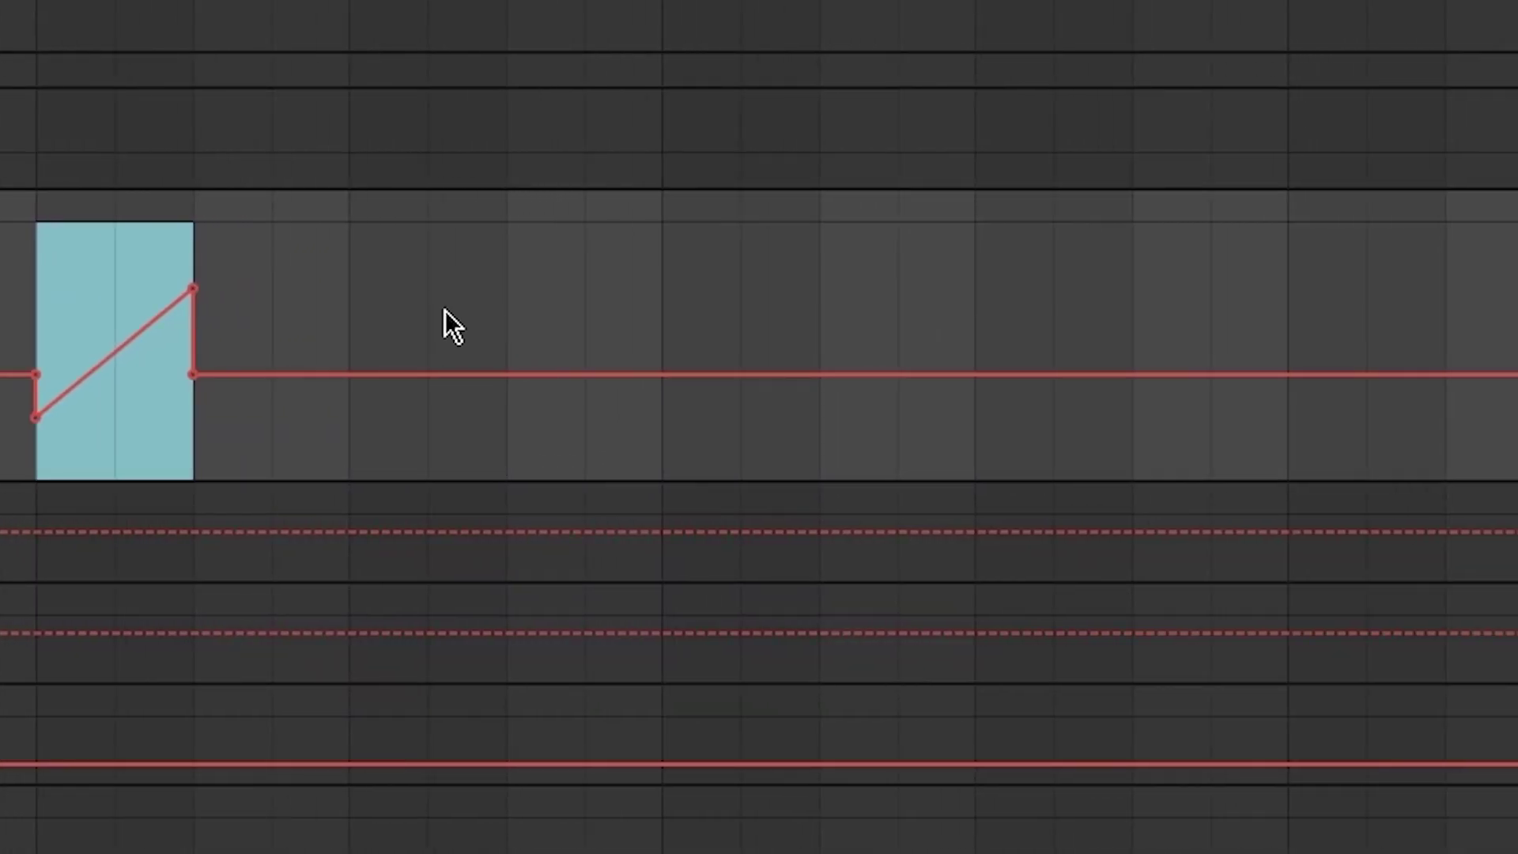
pyautogui.hotkey('ctrl', 'd')
pyautogui.hotkey('ctrl', 'd')
pyautogui.hotkey('ctrl', 'd')
pyautogui.hotkey('ctrl', 'd')
pyautogui.hotkey('ctrl', 'd')
pyautogui.hotkey('ctrl', 'd')
pyautogui.hotkey('ctrl', 'd')
pyautogui.scroll(-2, 1152, 292)
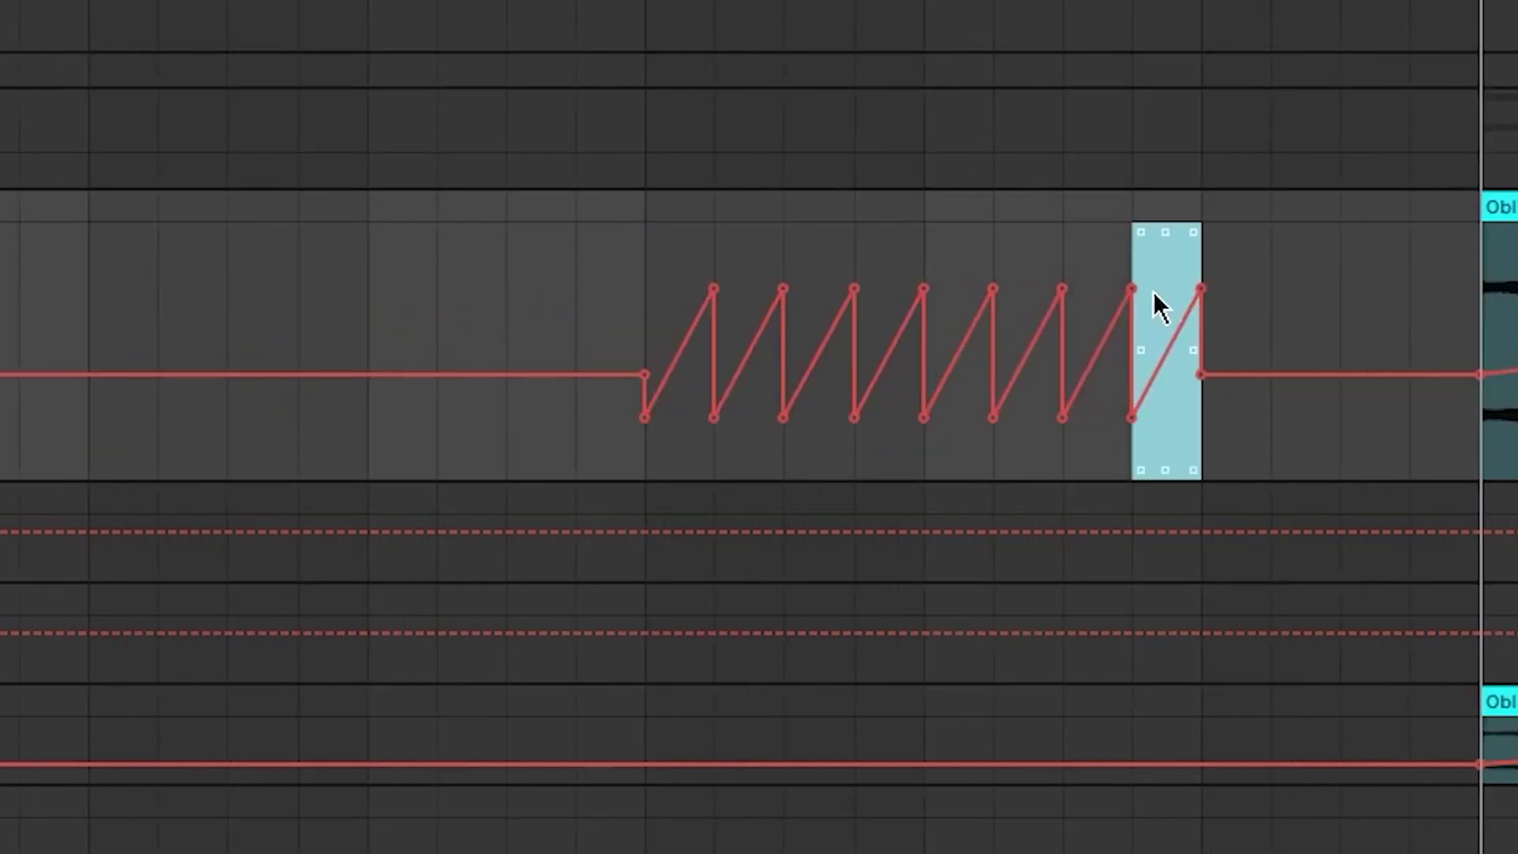
# Examine the EEEOO track's Vox (Counterpoint) clips around bars 115 to 118.
pyautogui.hscroll(3, 1263, 309)
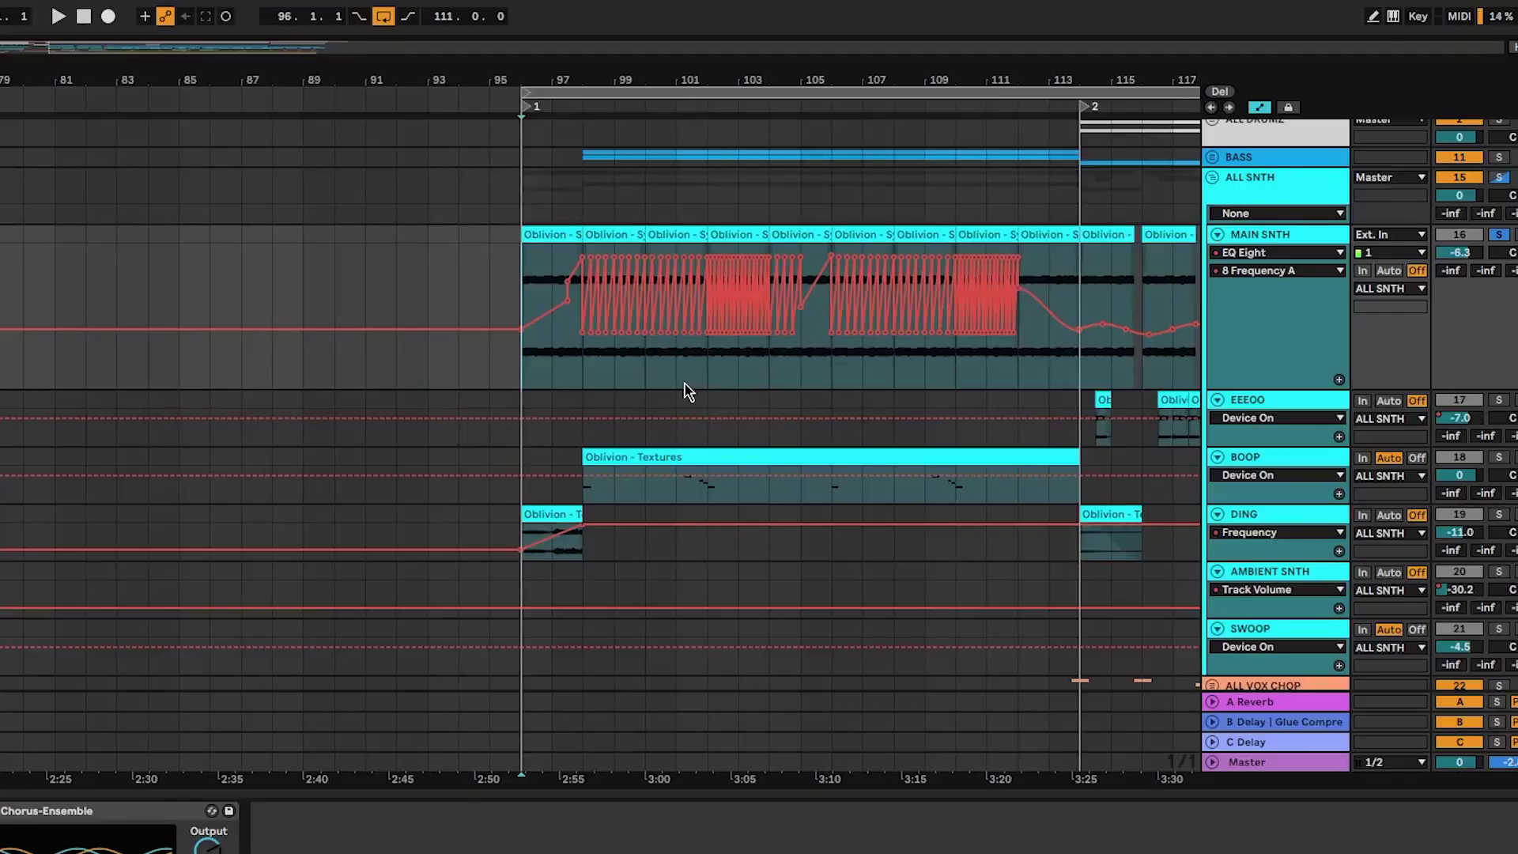
pyautogui.hscroll(5, 687, 379)
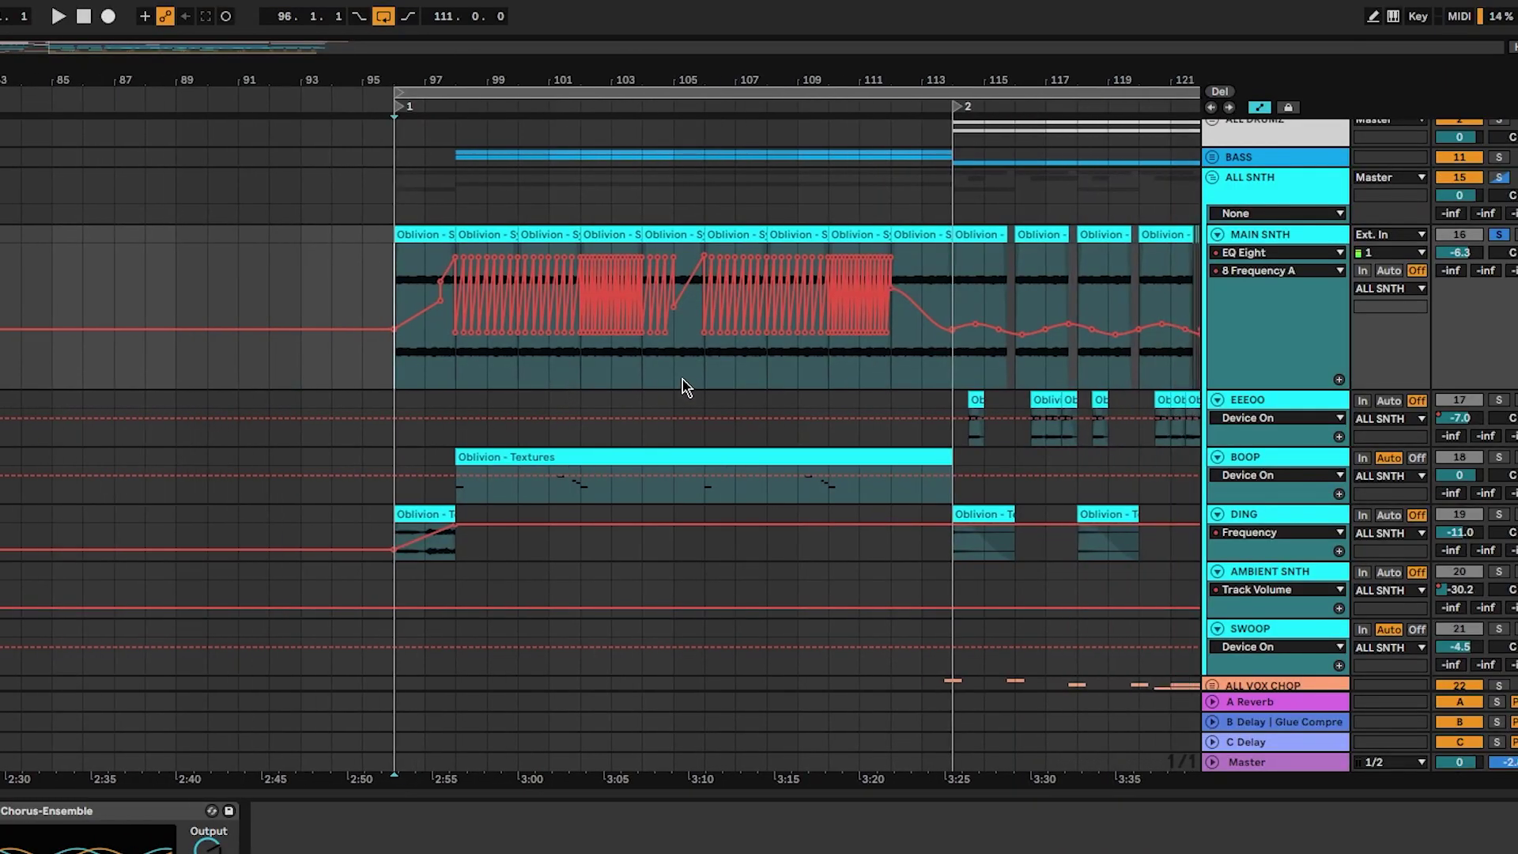
pyautogui.hscroll(8, 688, 372)
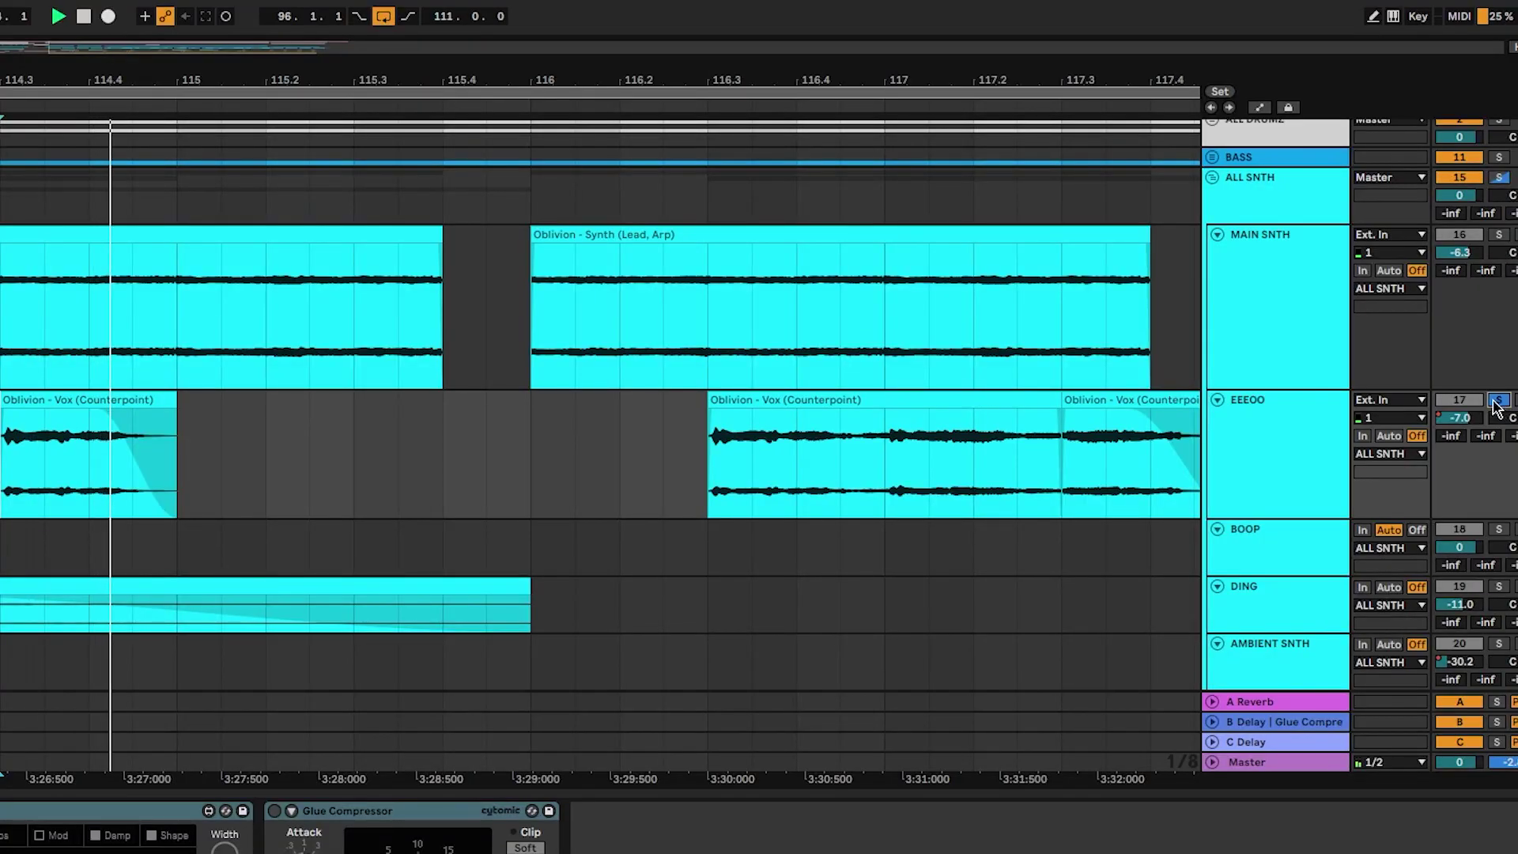
pyautogui.click(713, 489)
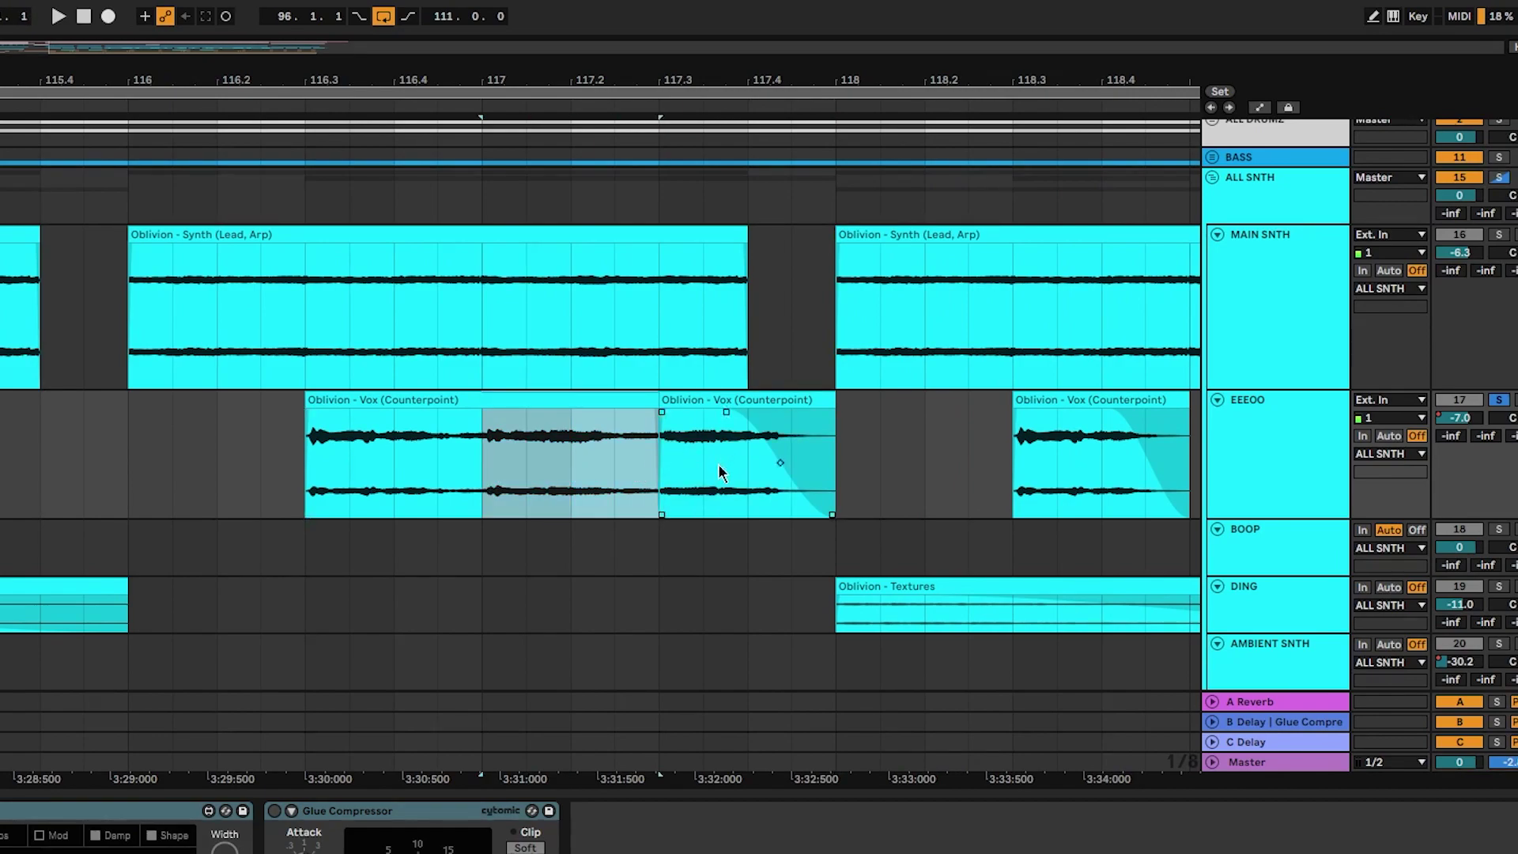
pyautogui.click(428, 488)
pyautogui.click(320, 481)
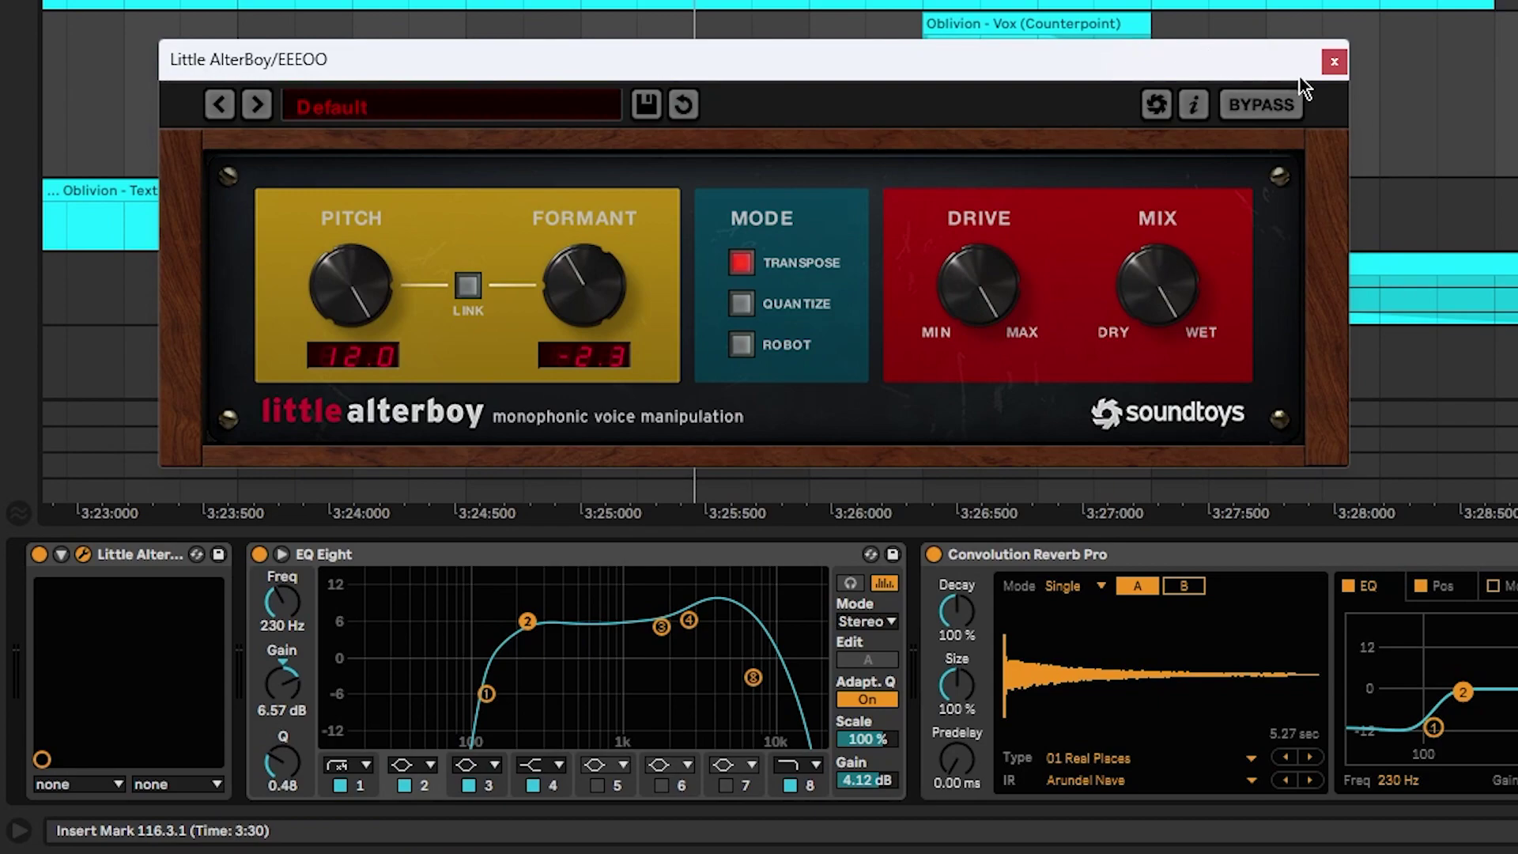
# Close the Little AlterBoy window and review the EEEOO track's EQ Eight, Convolution Reverb Pro and Glue Compressor.
pyautogui.click(1334, 61)
pyautogui.click(473, 583)
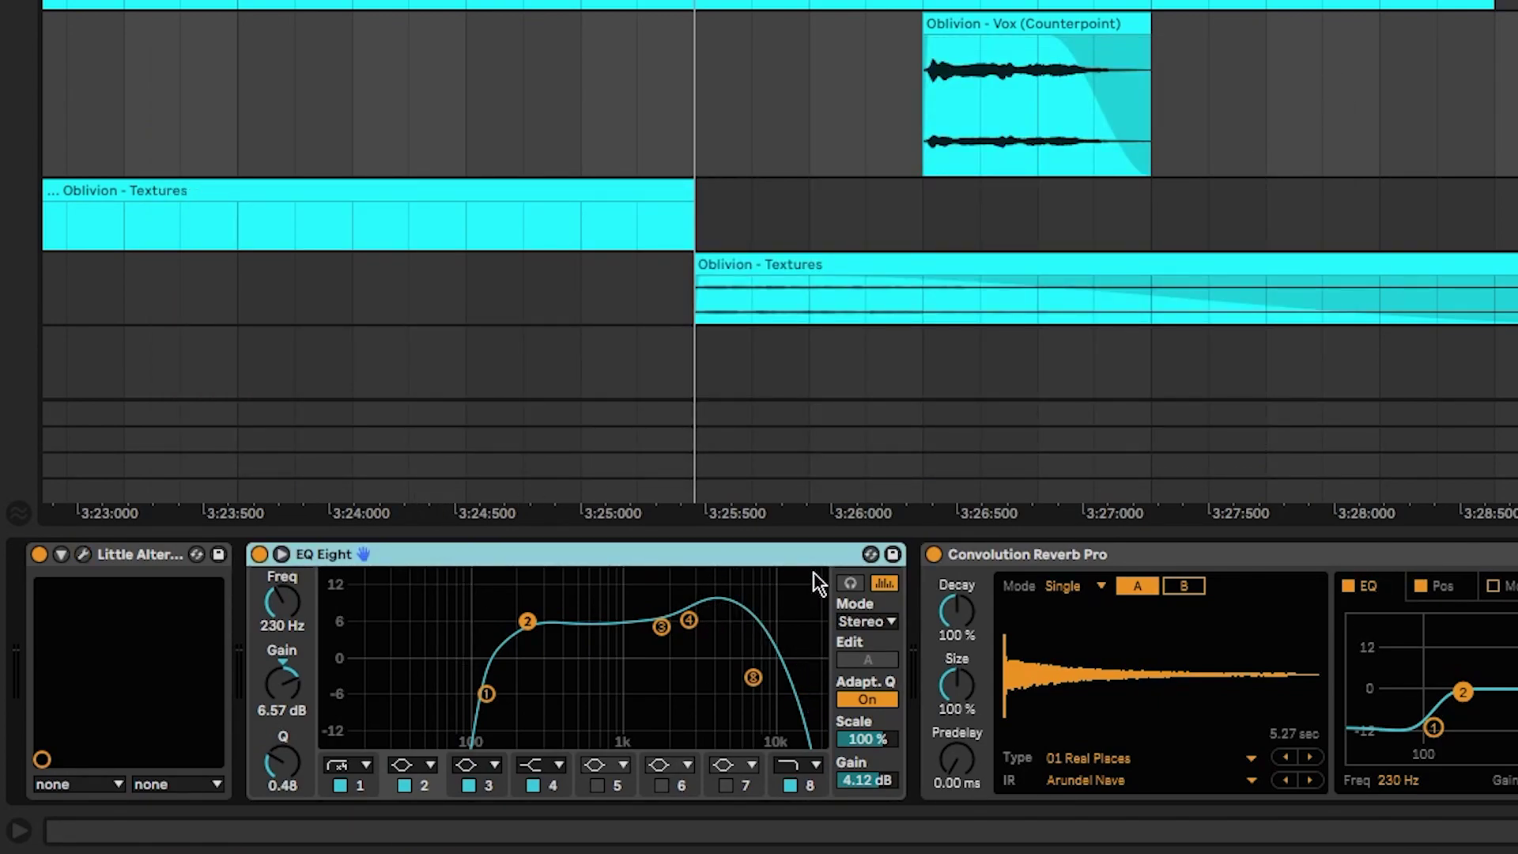
pyautogui.click(1053, 563)
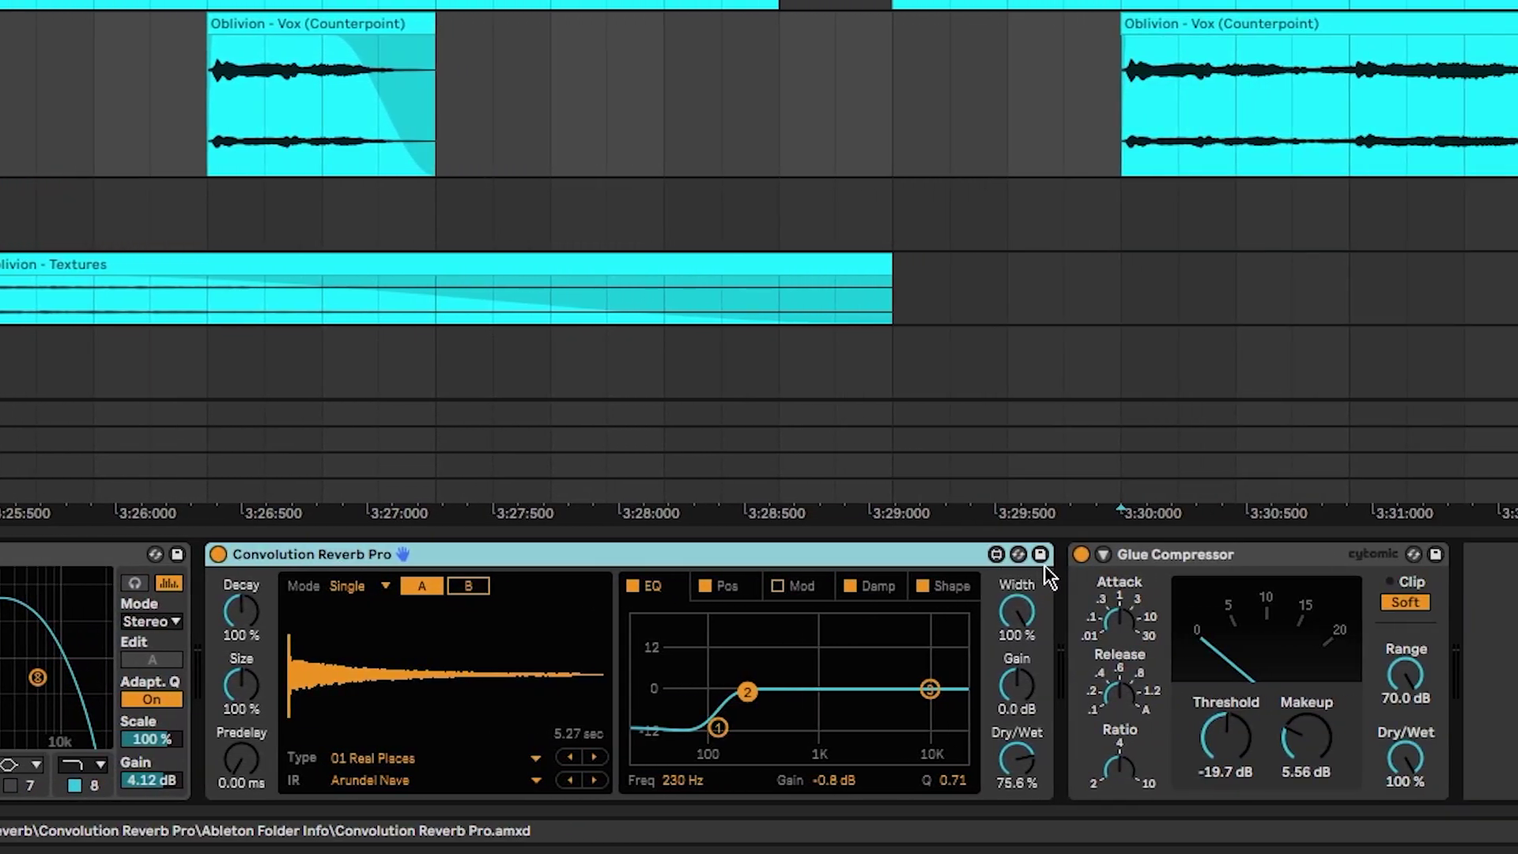
pyautogui.click(1141, 554)
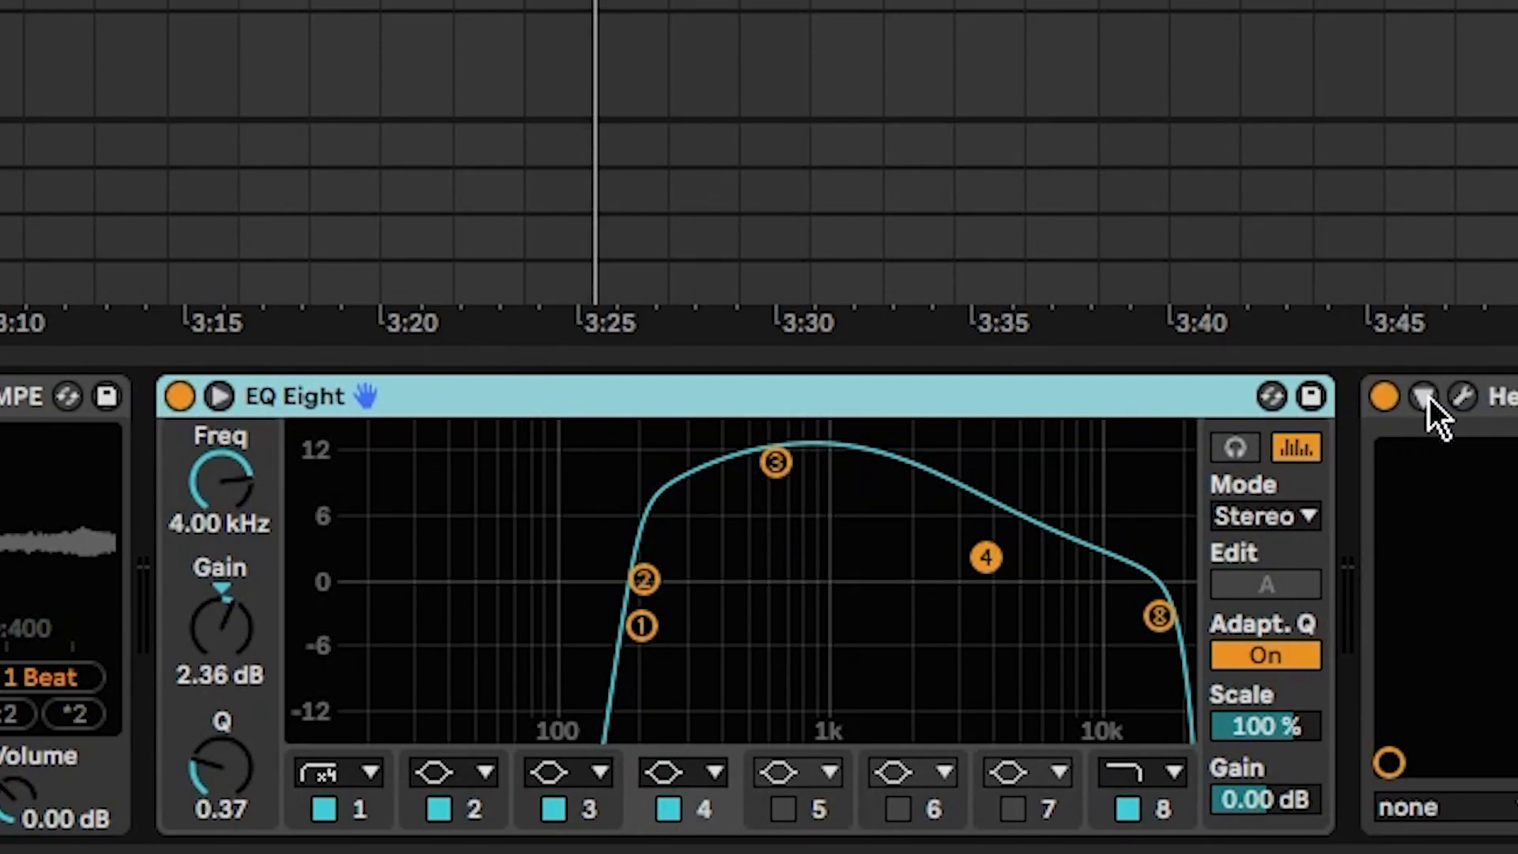
# Inspect the plug-in following EQ Eight, then the Glue Compressor following the Delay.
pyautogui.click(1463, 396)
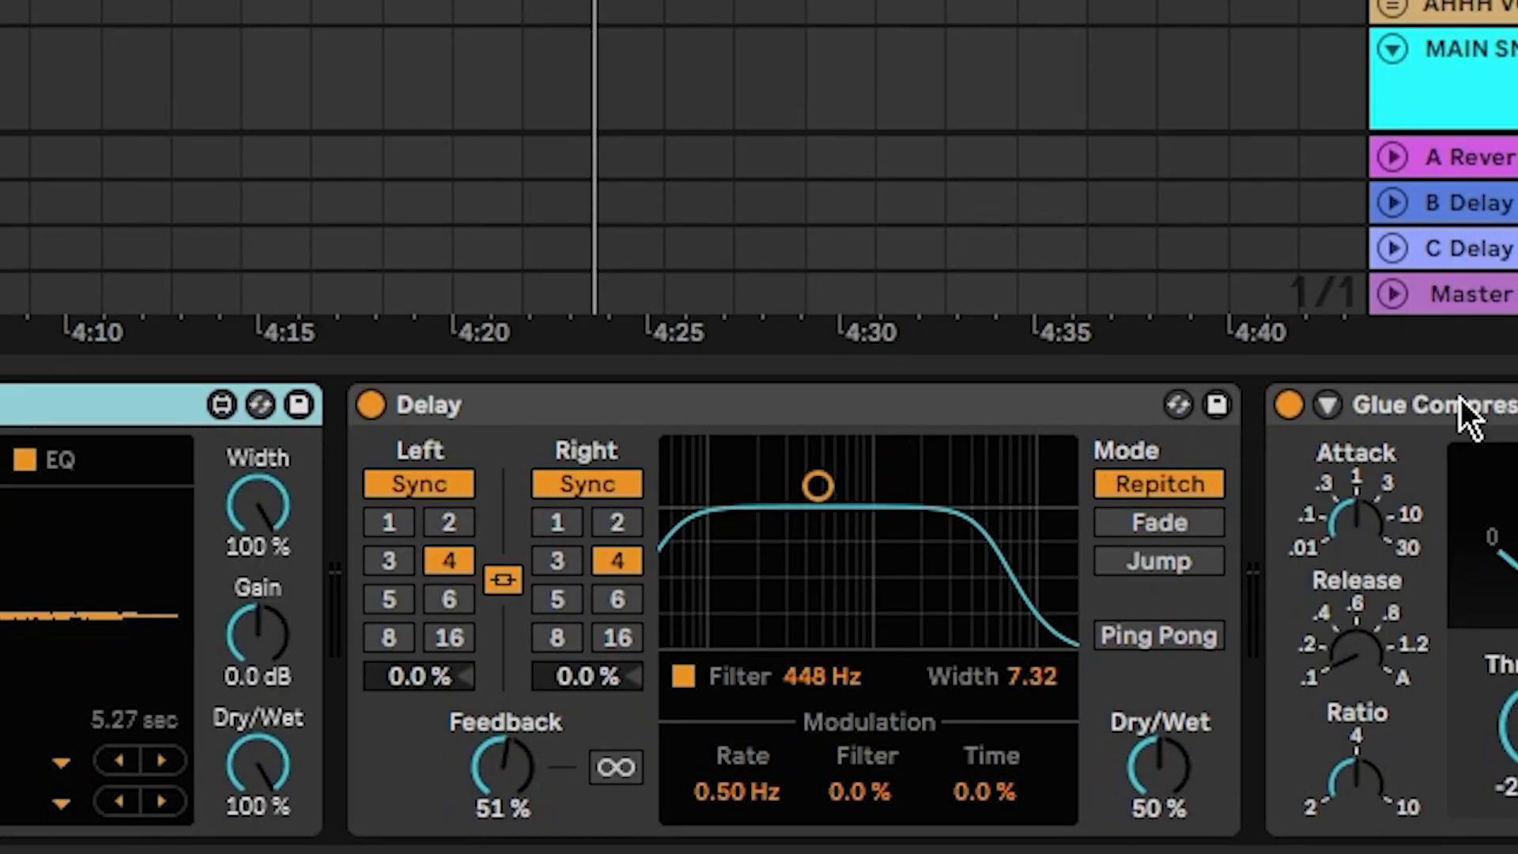
pyautogui.click(1460, 402)
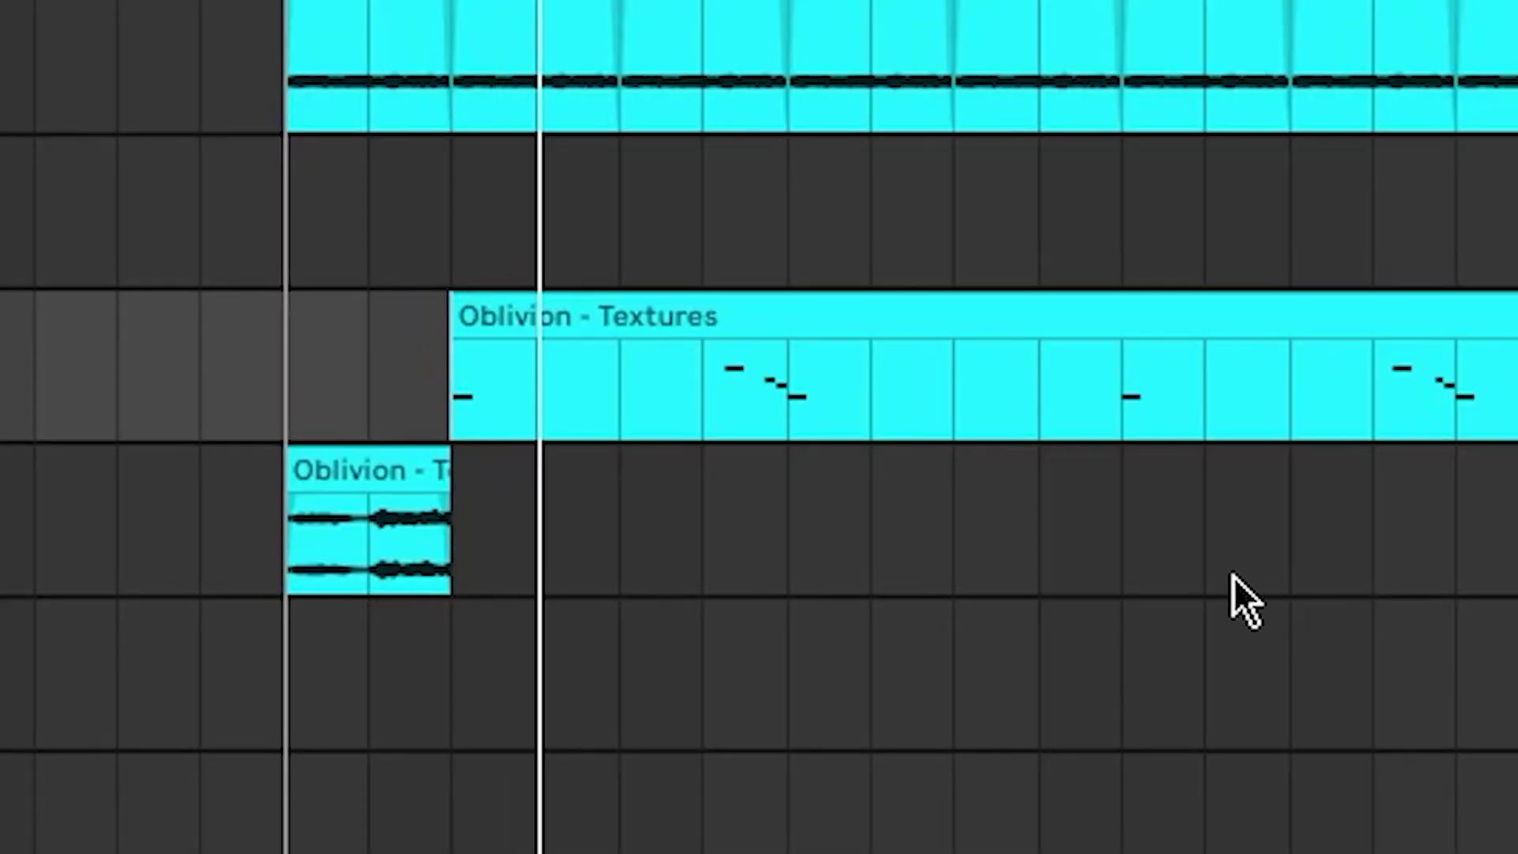
pyautogui.scroll(3, 1194, 586)
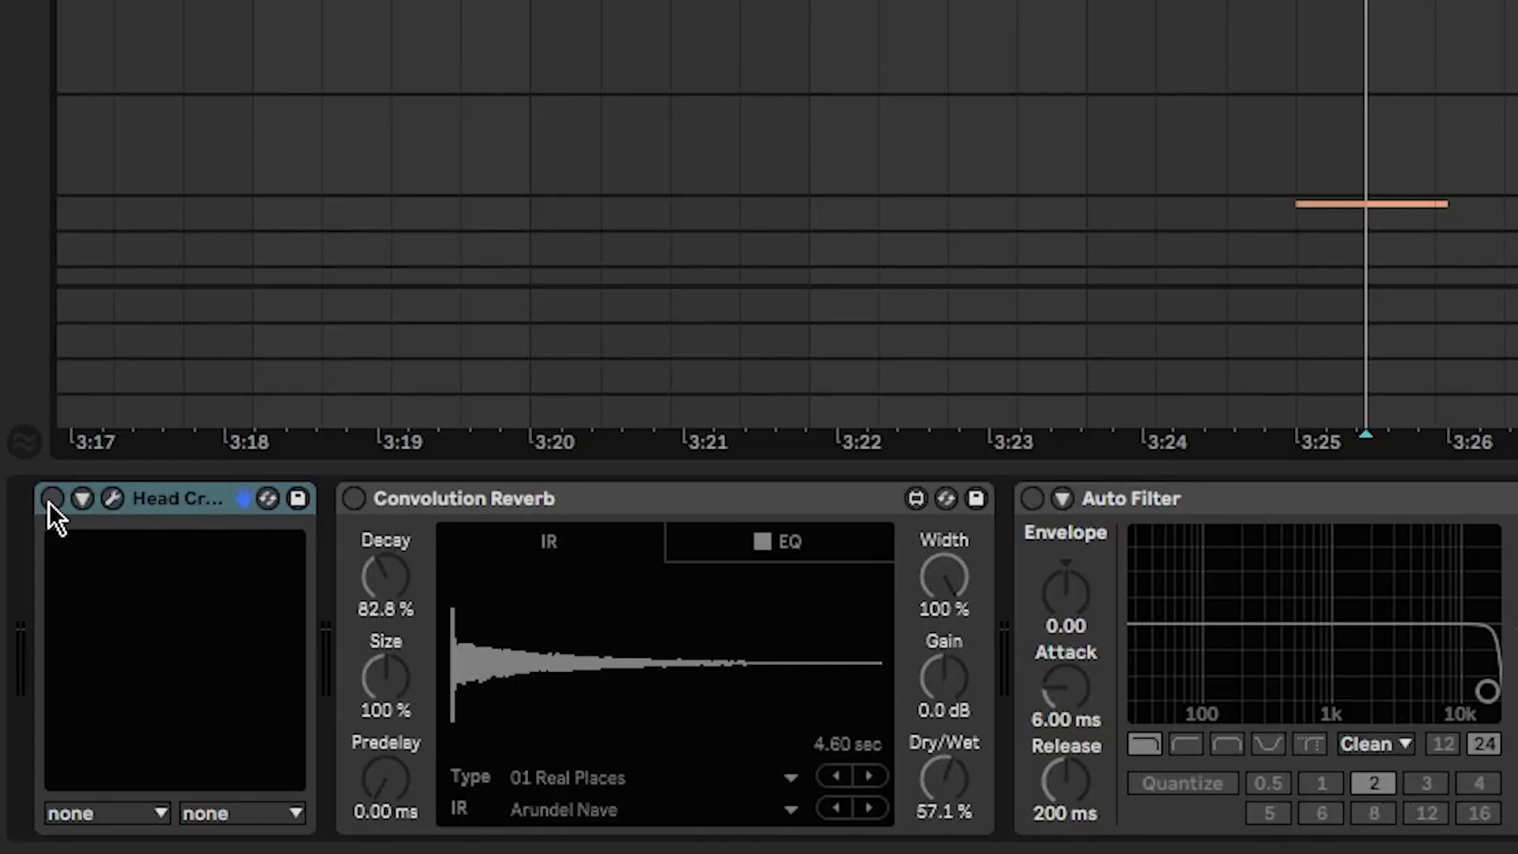
# Enable Head Crusher, Convolution Reverb and Auto Filter in the track's device chain, opening the Head Crusher interface.
pyautogui.click(52, 500)
pyautogui.click(113, 498)
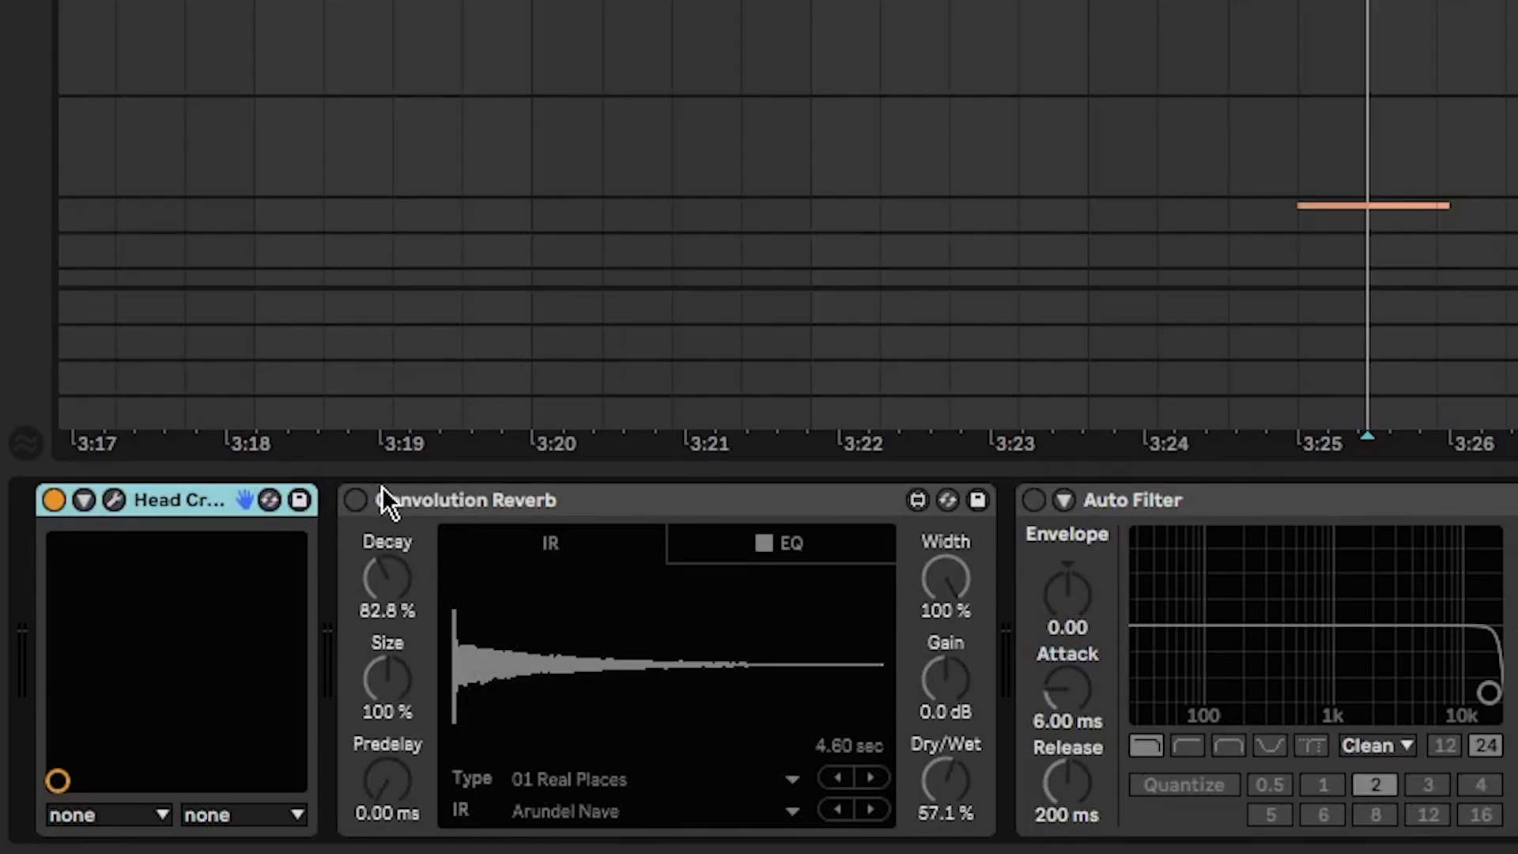
pyautogui.click(355, 500)
pyautogui.click(1034, 500)
# Turn on Head Crusher, Convolution Reverb and Delay in the lead synth track's device chain.
pyautogui.scroll(-5, 1326, 112)
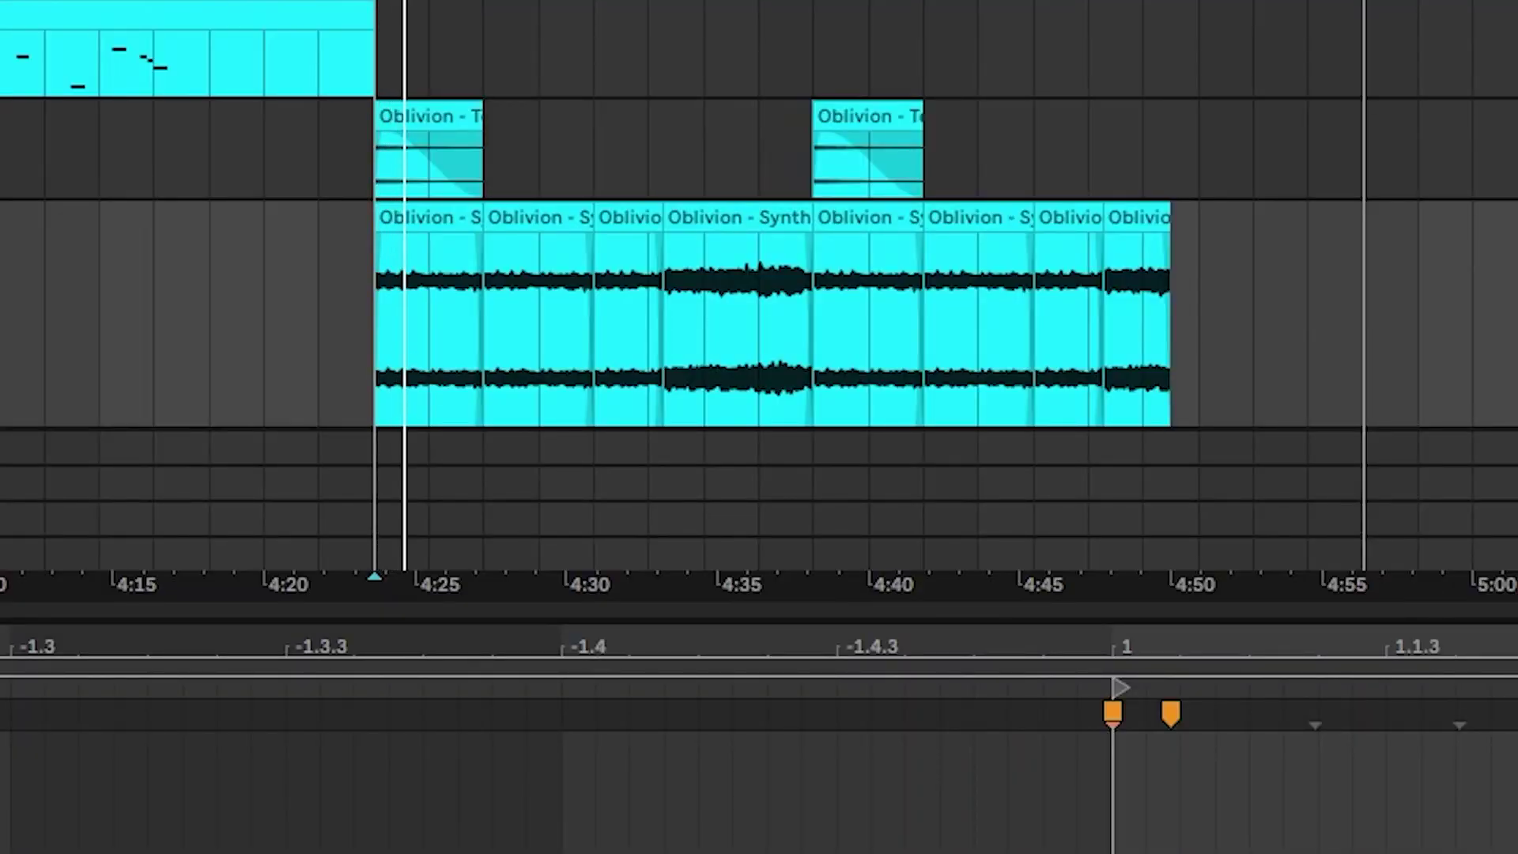
pyautogui.hotkey('ctrl', 'alt', 'l')
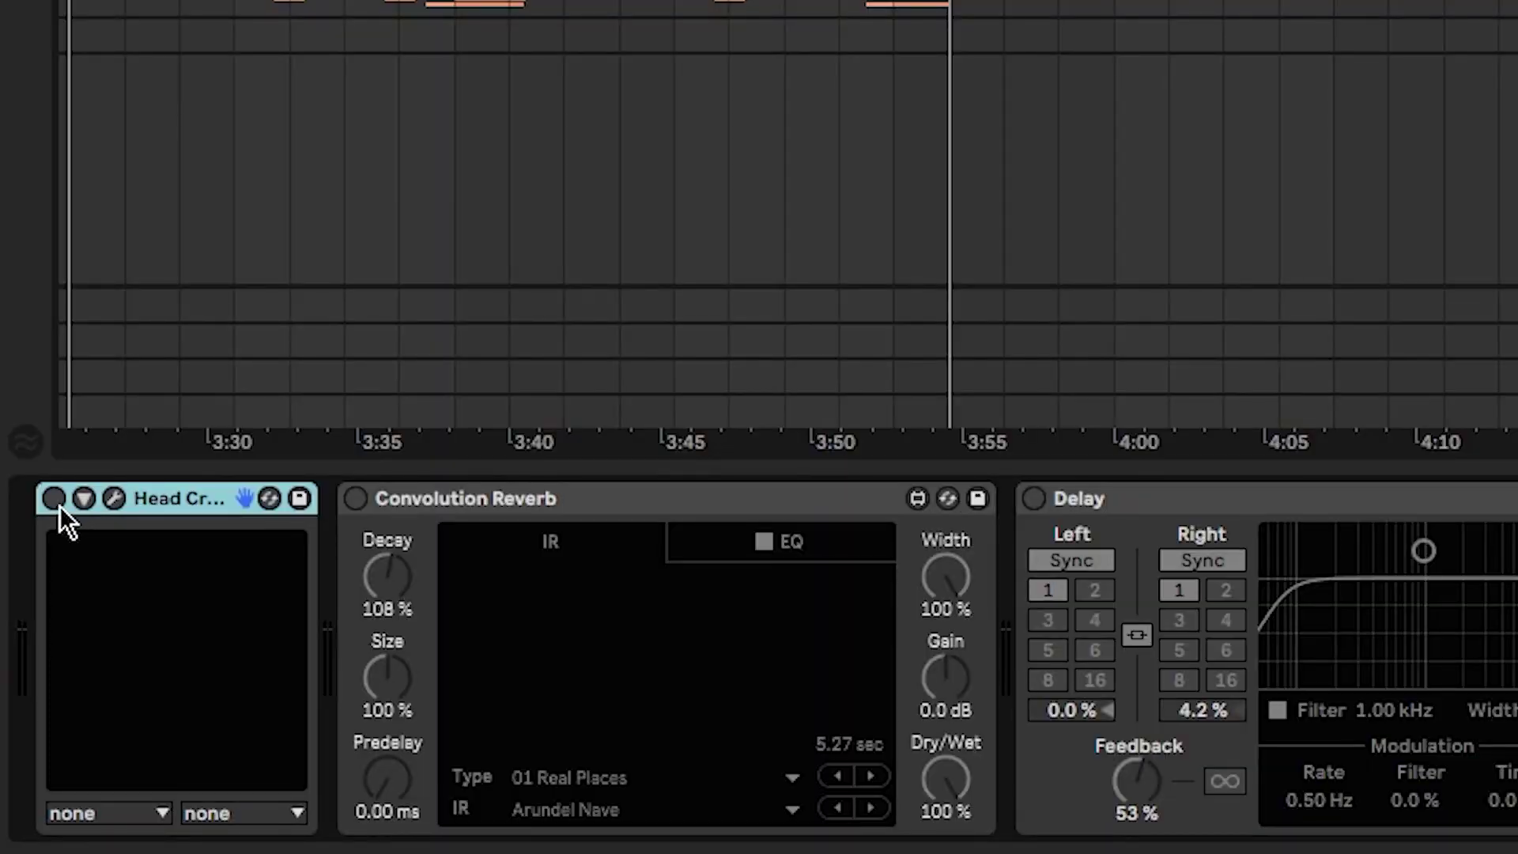
pyautogui.click(54, 498)
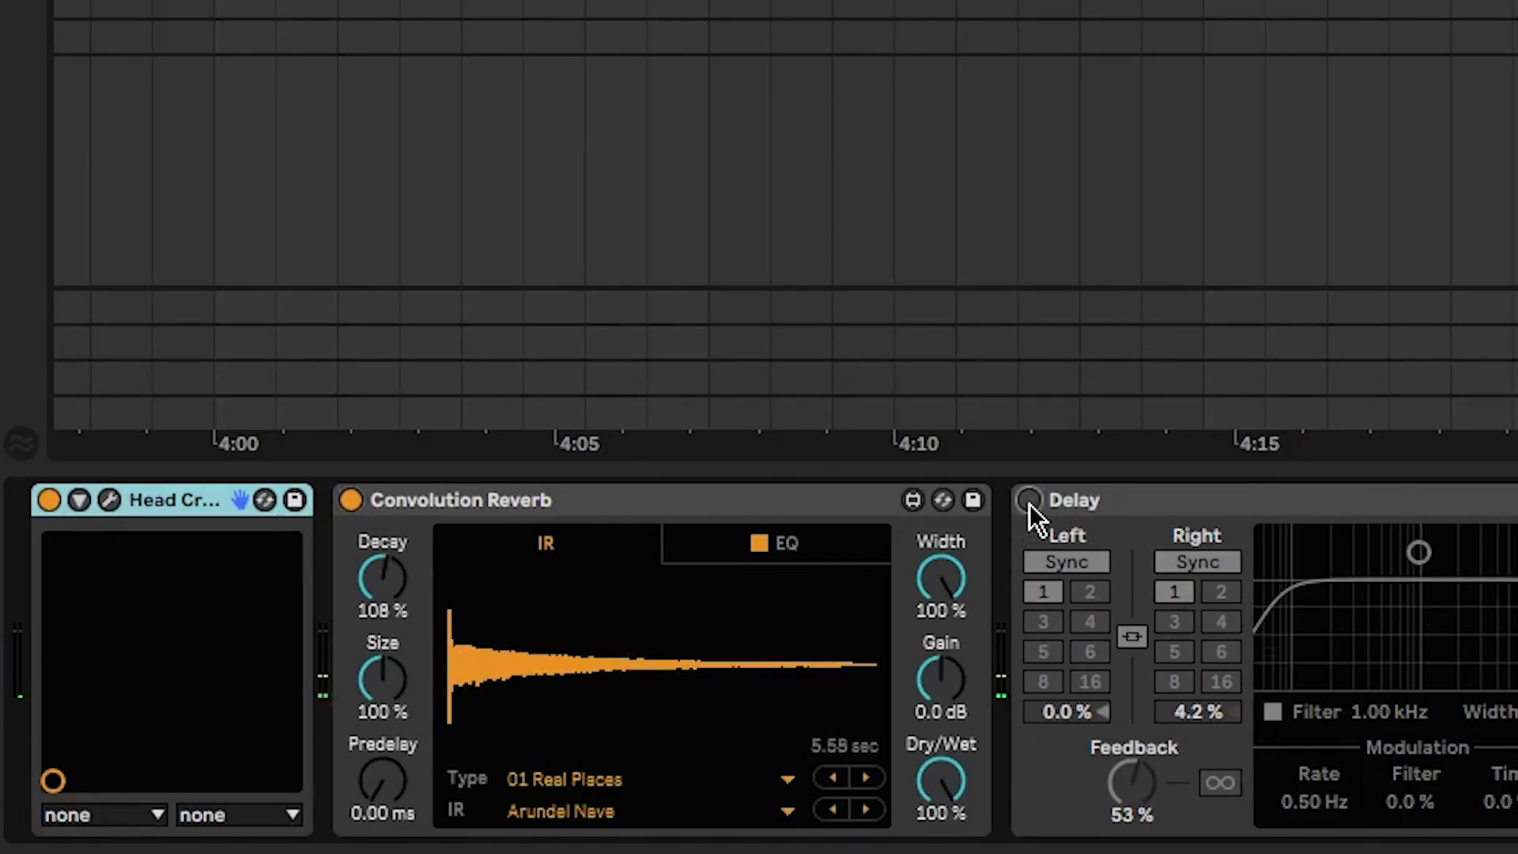
pyautogui.click(1030, 500)
pyautogui.click(1147, 500)
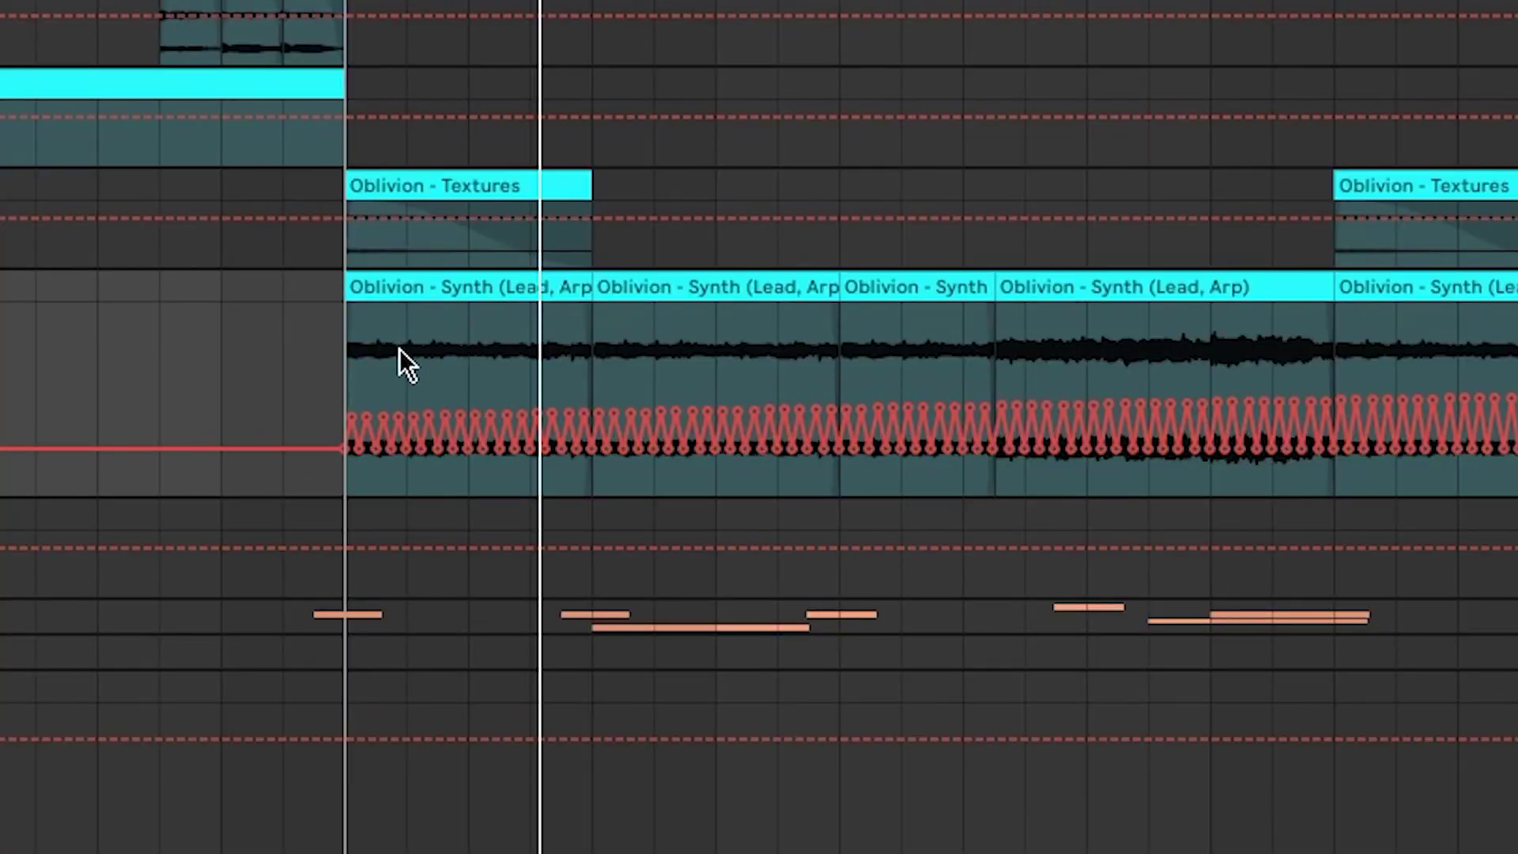
# Insert a triangle shape over the first volume automation pulse of the Synth (Lead, Arp) clip and lower its peak.
pyautogui.scroll(5, 401, 349)
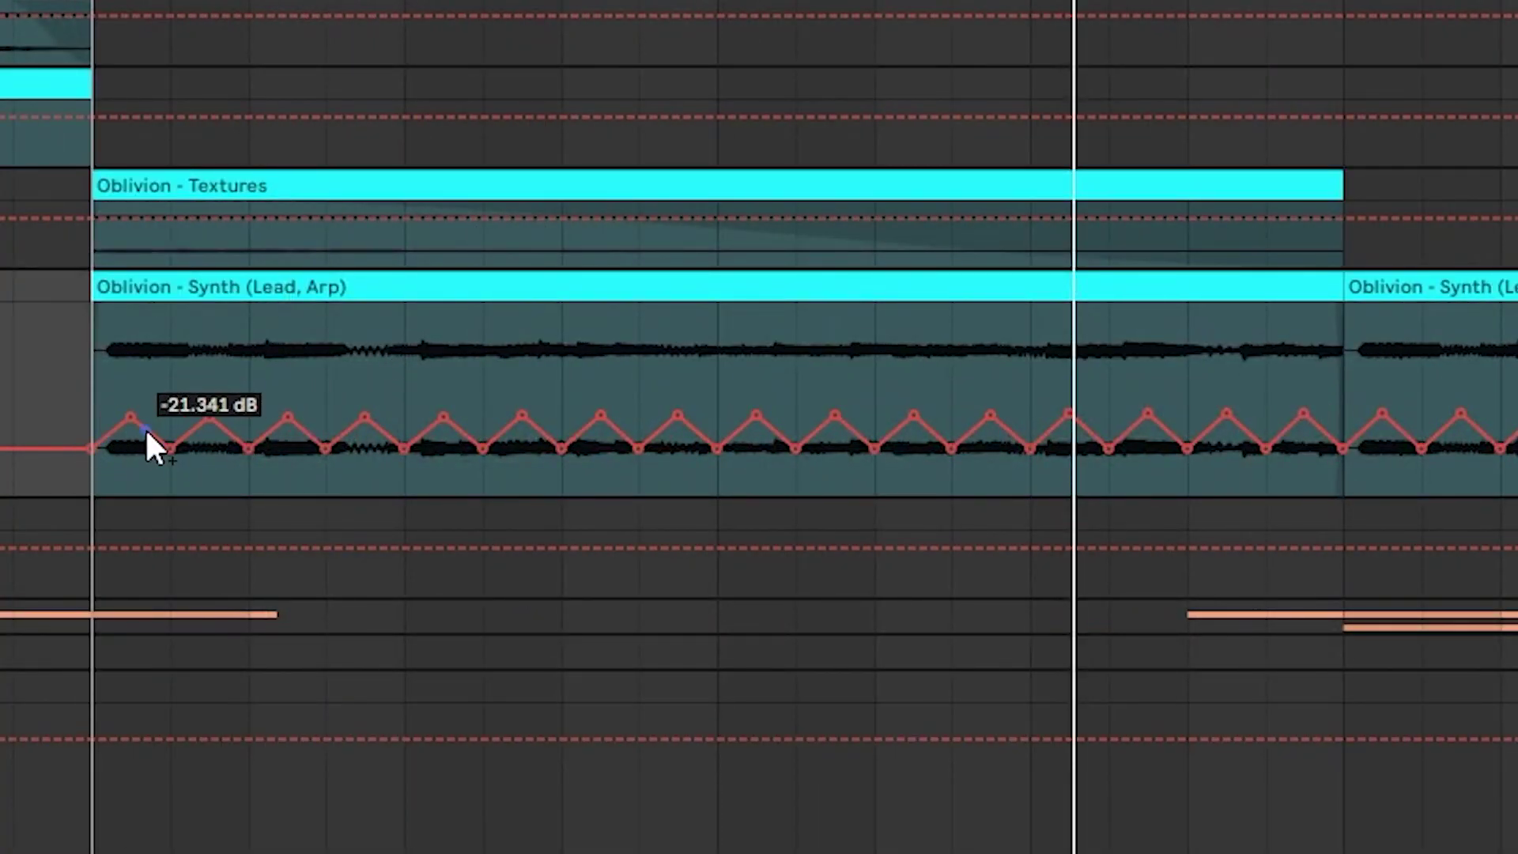
pyautogui.scroll(-3, 533, 482)
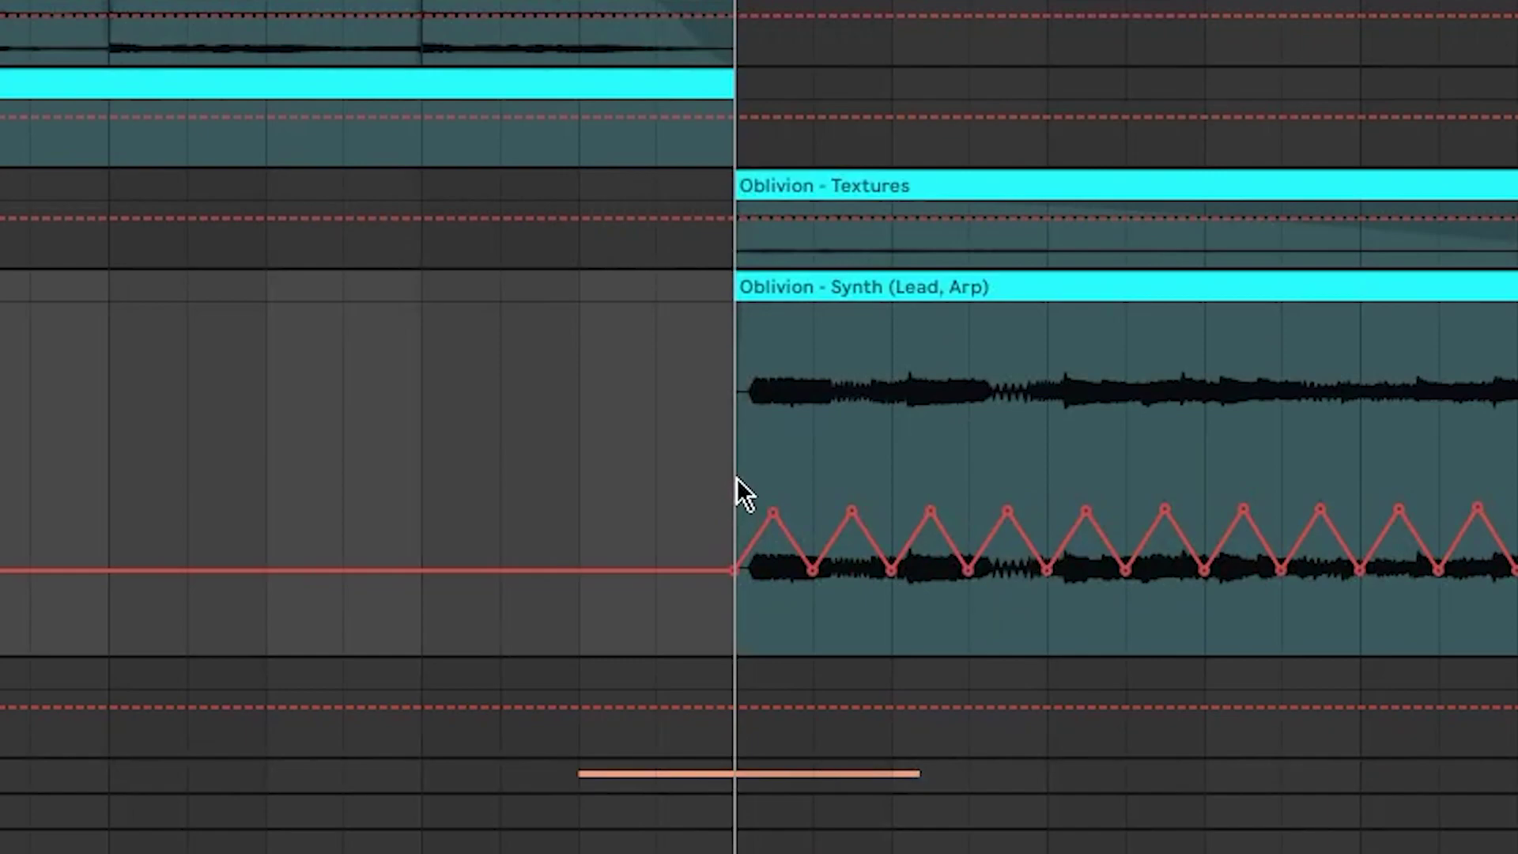
pyautogui.moveTo(747, 476); pyautogui.dragTo(823, 477)
pyautogui.rightClick(783, 463)
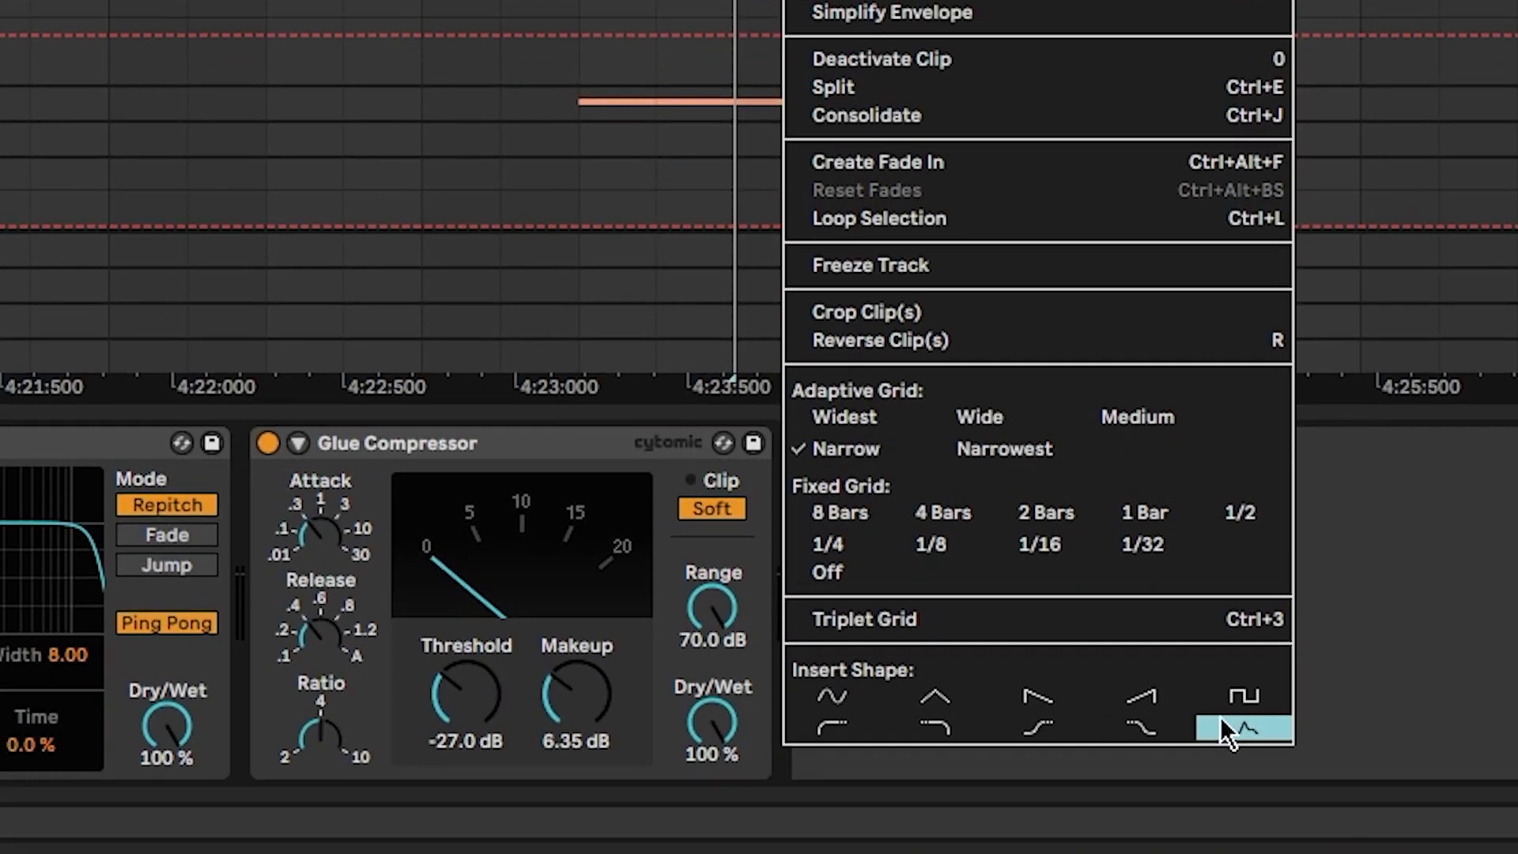
pyautogui.click(1224, 720)
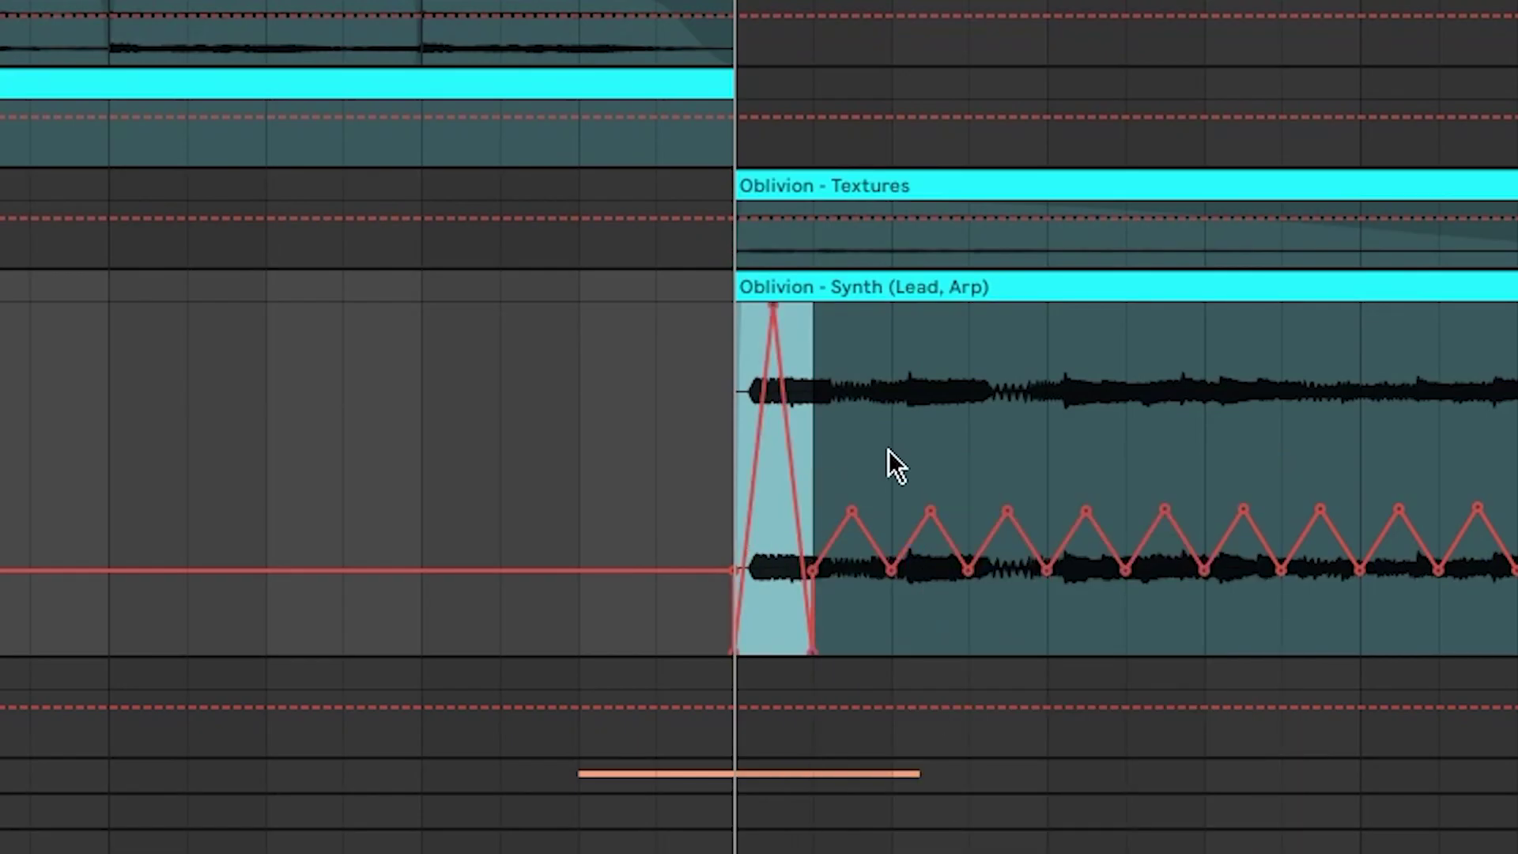
pyautogui.moveTo(779, 325); pyautogui.dragTo(779, 473)
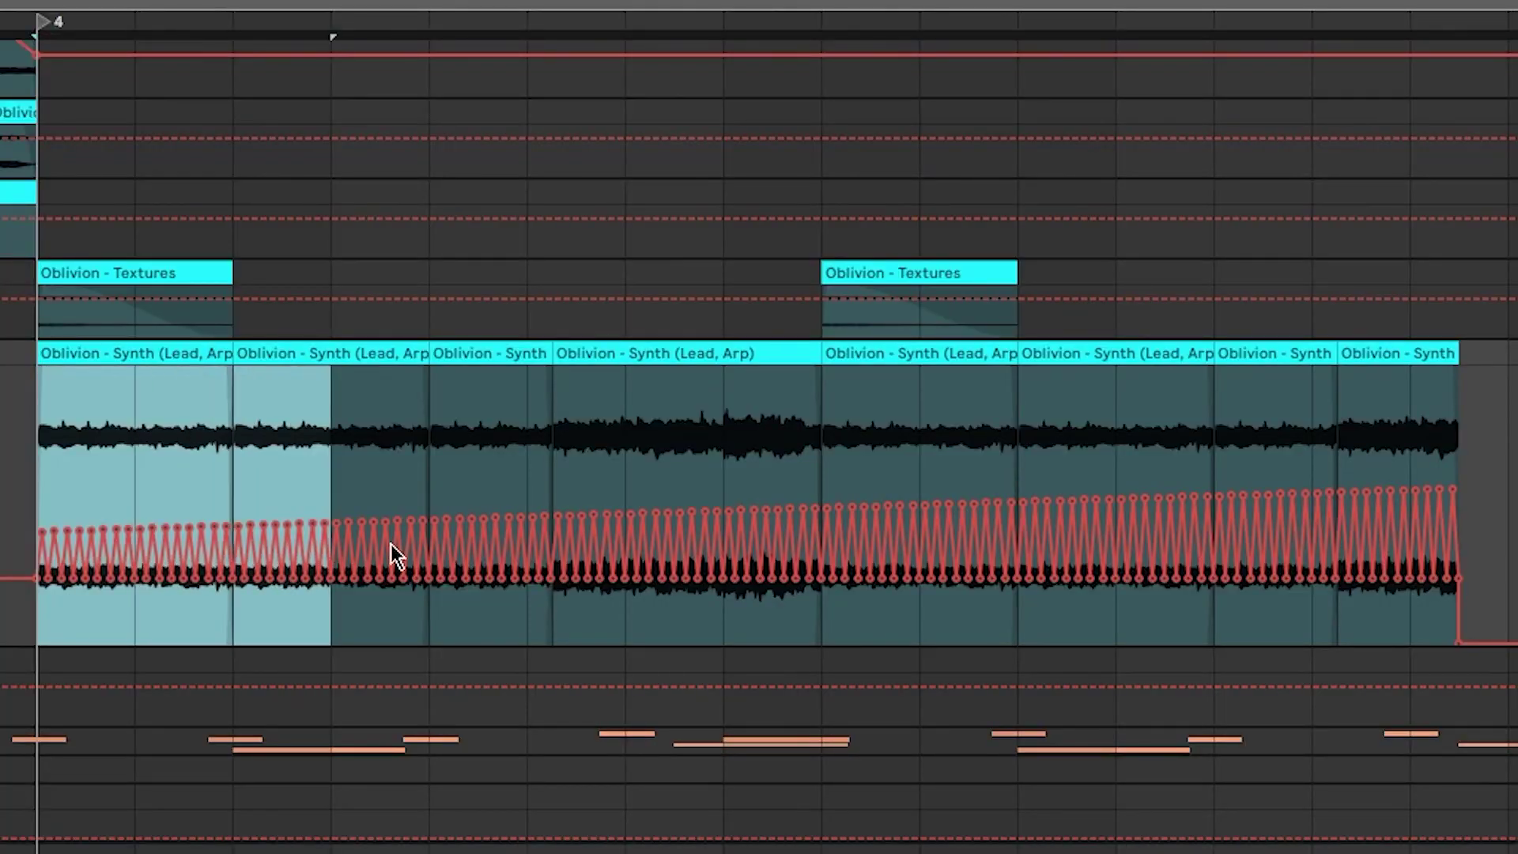
# Try to skew the volume automation across all the Synth (Lead, Arp) clips so the pulses grow taller toward the end.
pyautogui.moveTo(396, 557); pyautogui.dragTo(1481, 607)
pyautogui.moveTo(1500, 374); pyautogui.dragTo(1500, 273)
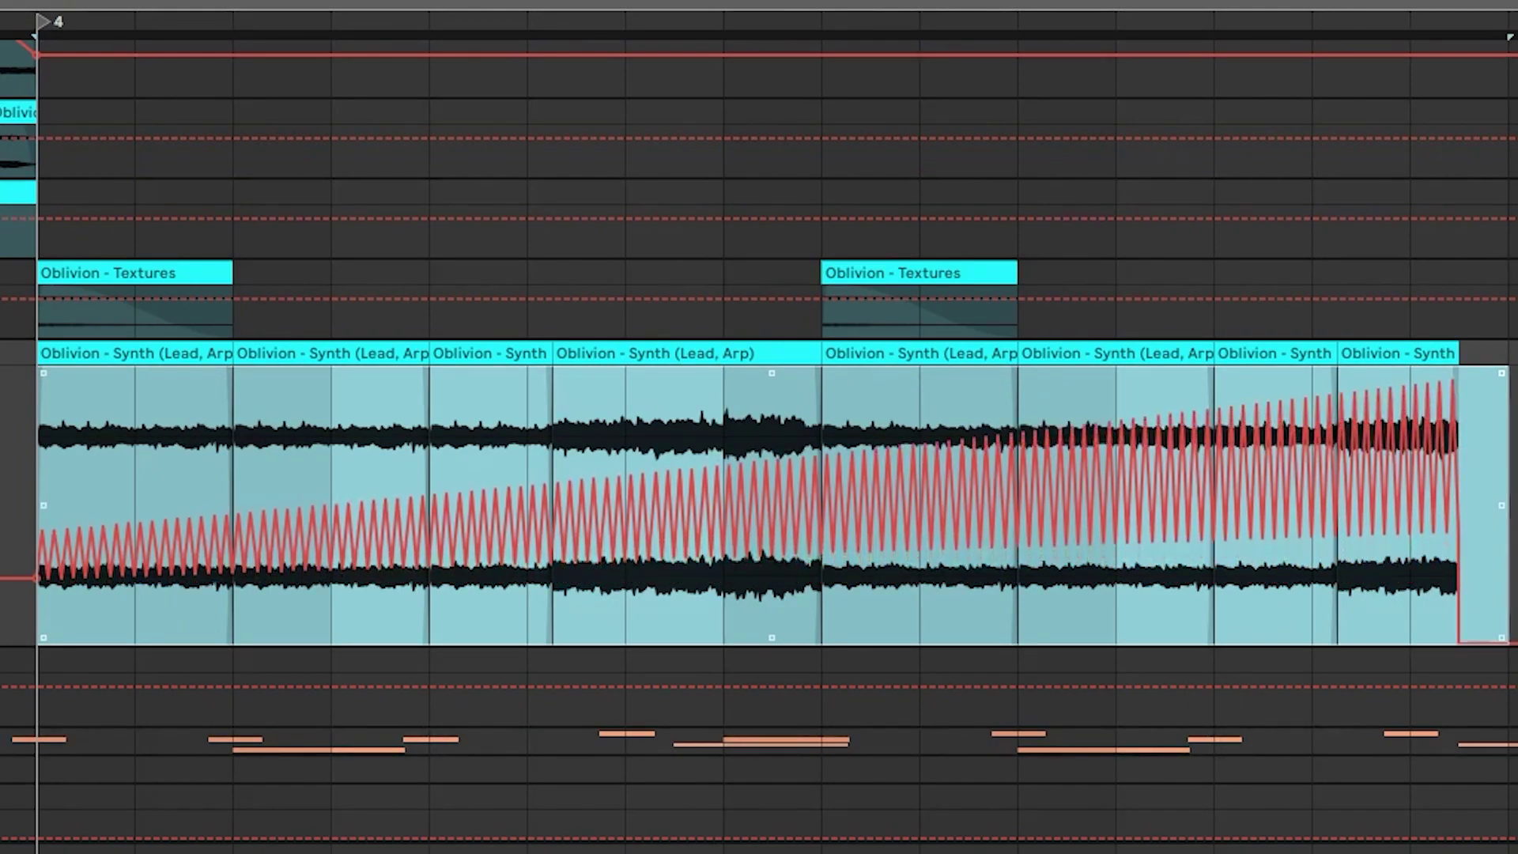
pyautogui.moveTo(1453, 546); pyautogui.dragTo(1450, 634)
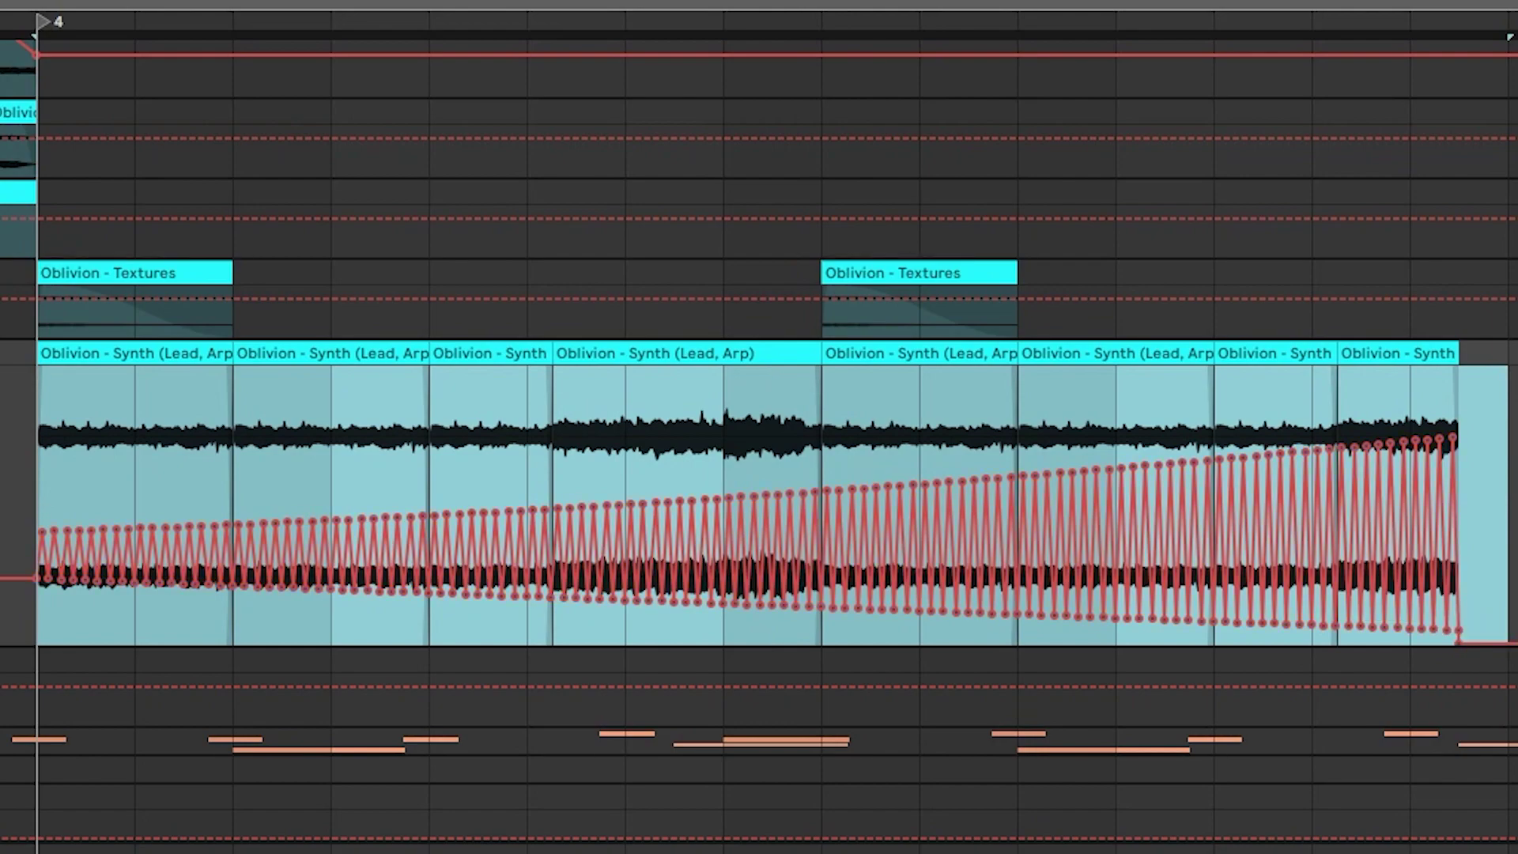
pyautogui.hotkey('ctrl', 'z')
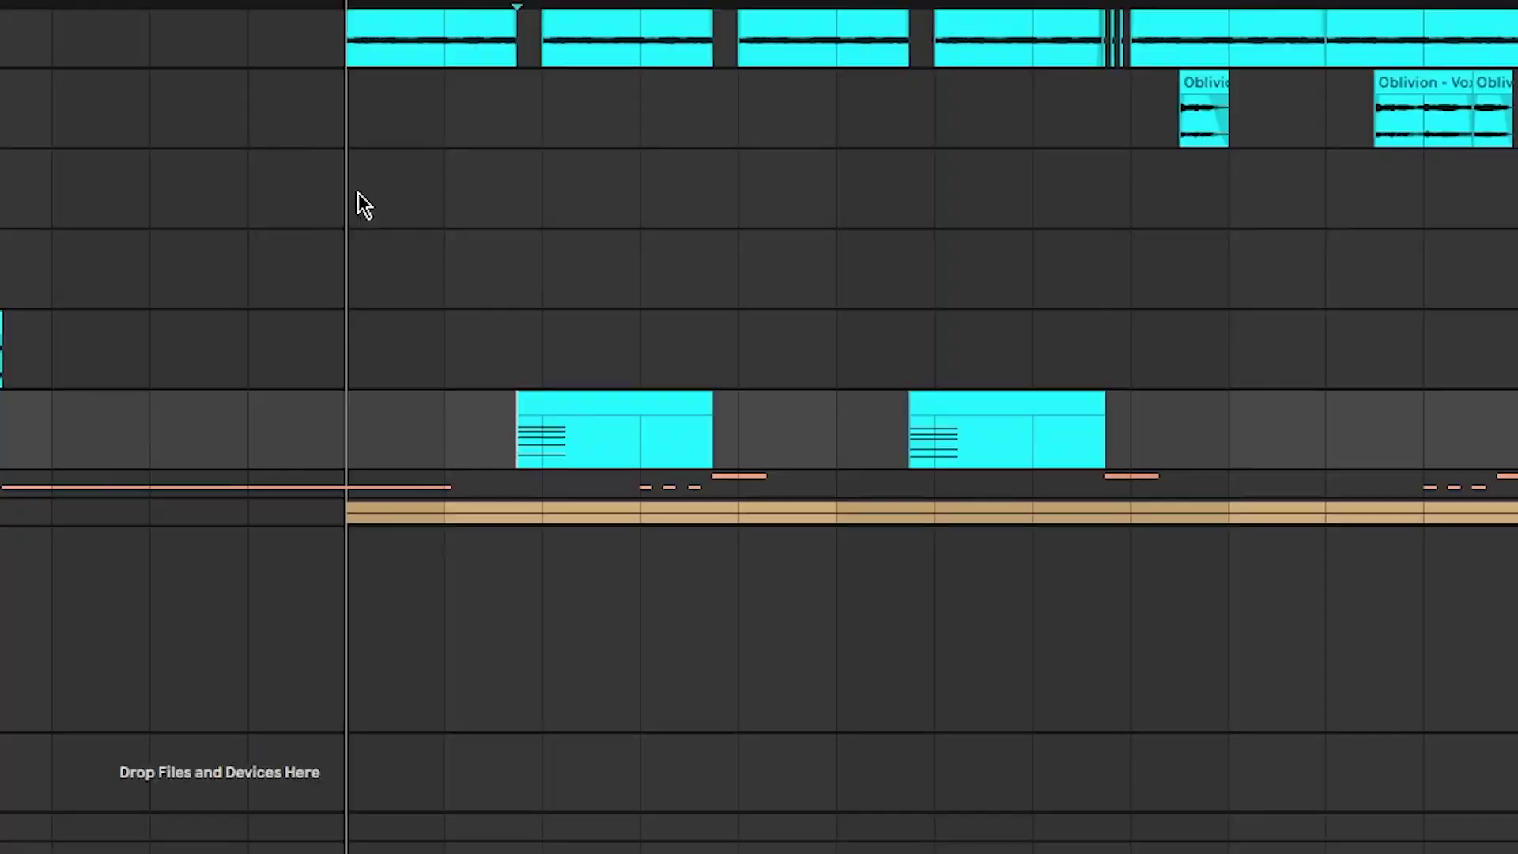
# Examine the SWOOP track's Harmor effects page and reposition its Head Crusher window.
pyautogui.scroll(3, 559, 419)
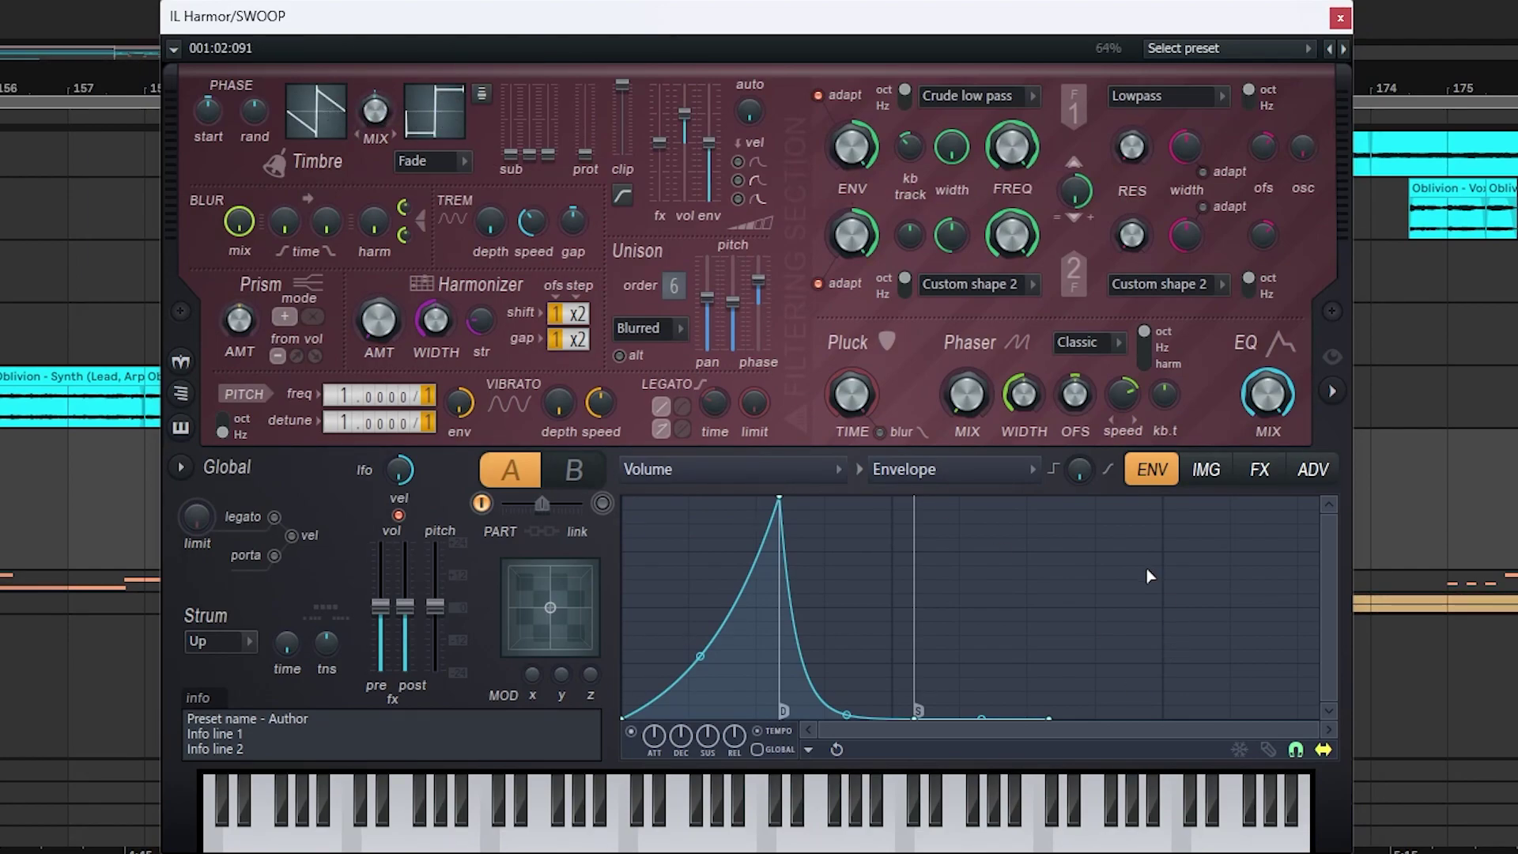
pyautogui.click(1260, 469)
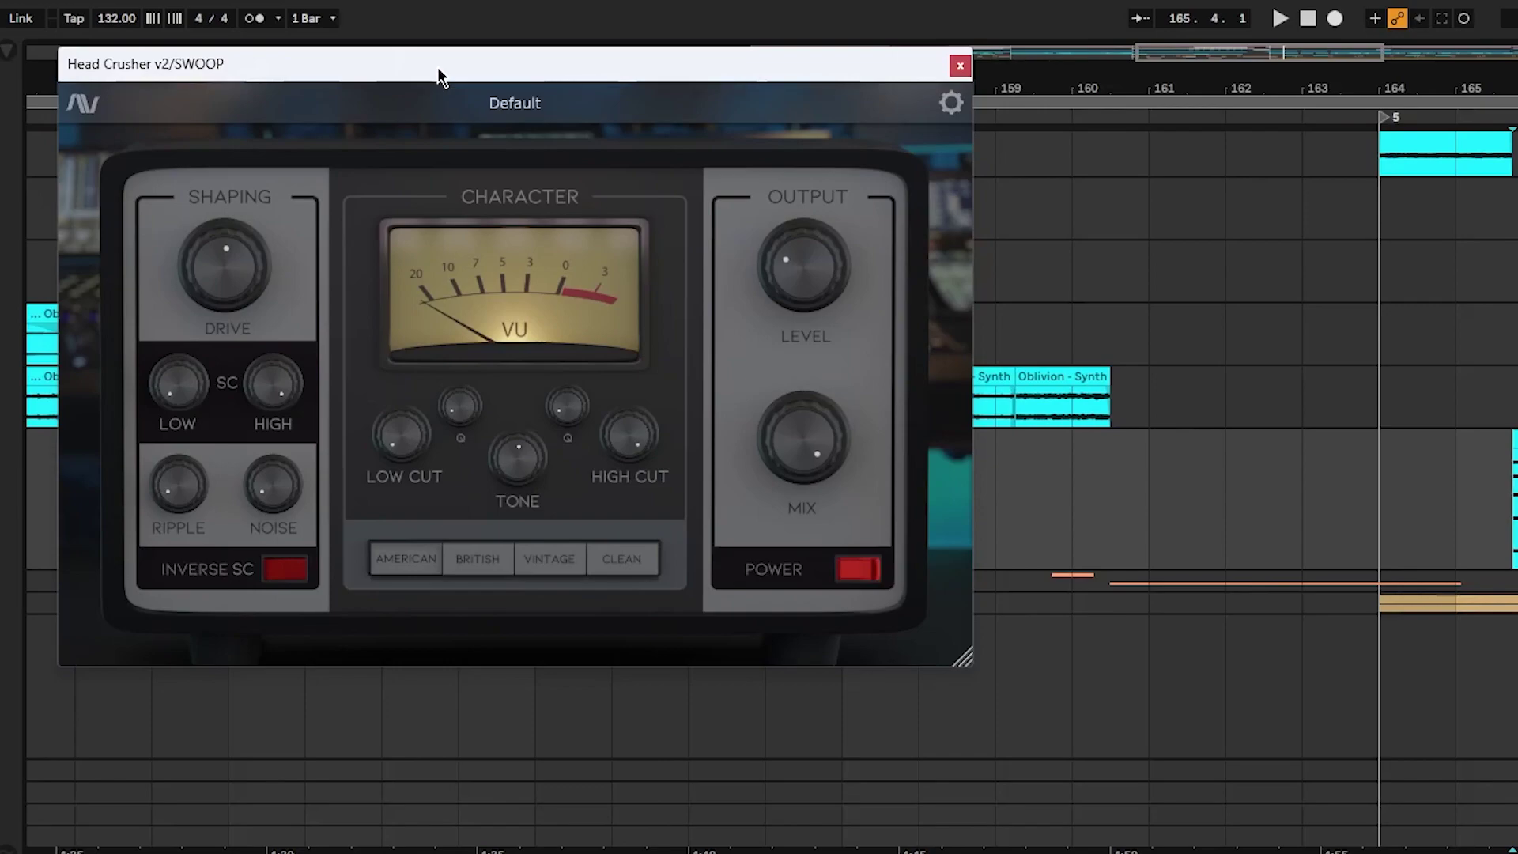
pyautogui.moveTo(438, 68); pyautogui.dragTo(680, 133)
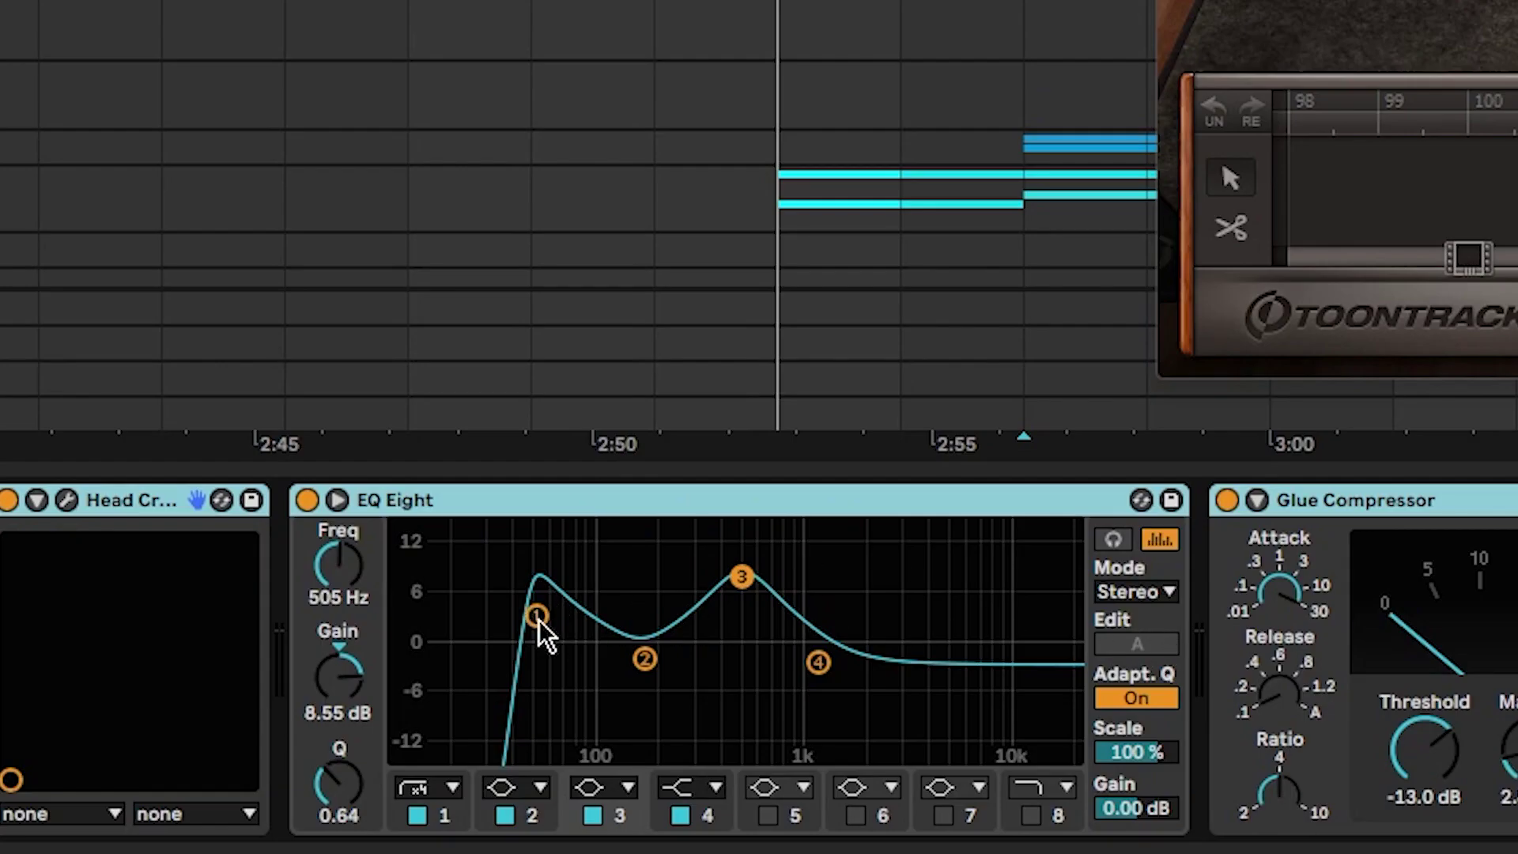
# Select filter band 1 in the EQ Eight between Head Crusher and Glue Compressor for inspection.
pyautogui.click(537, 616)
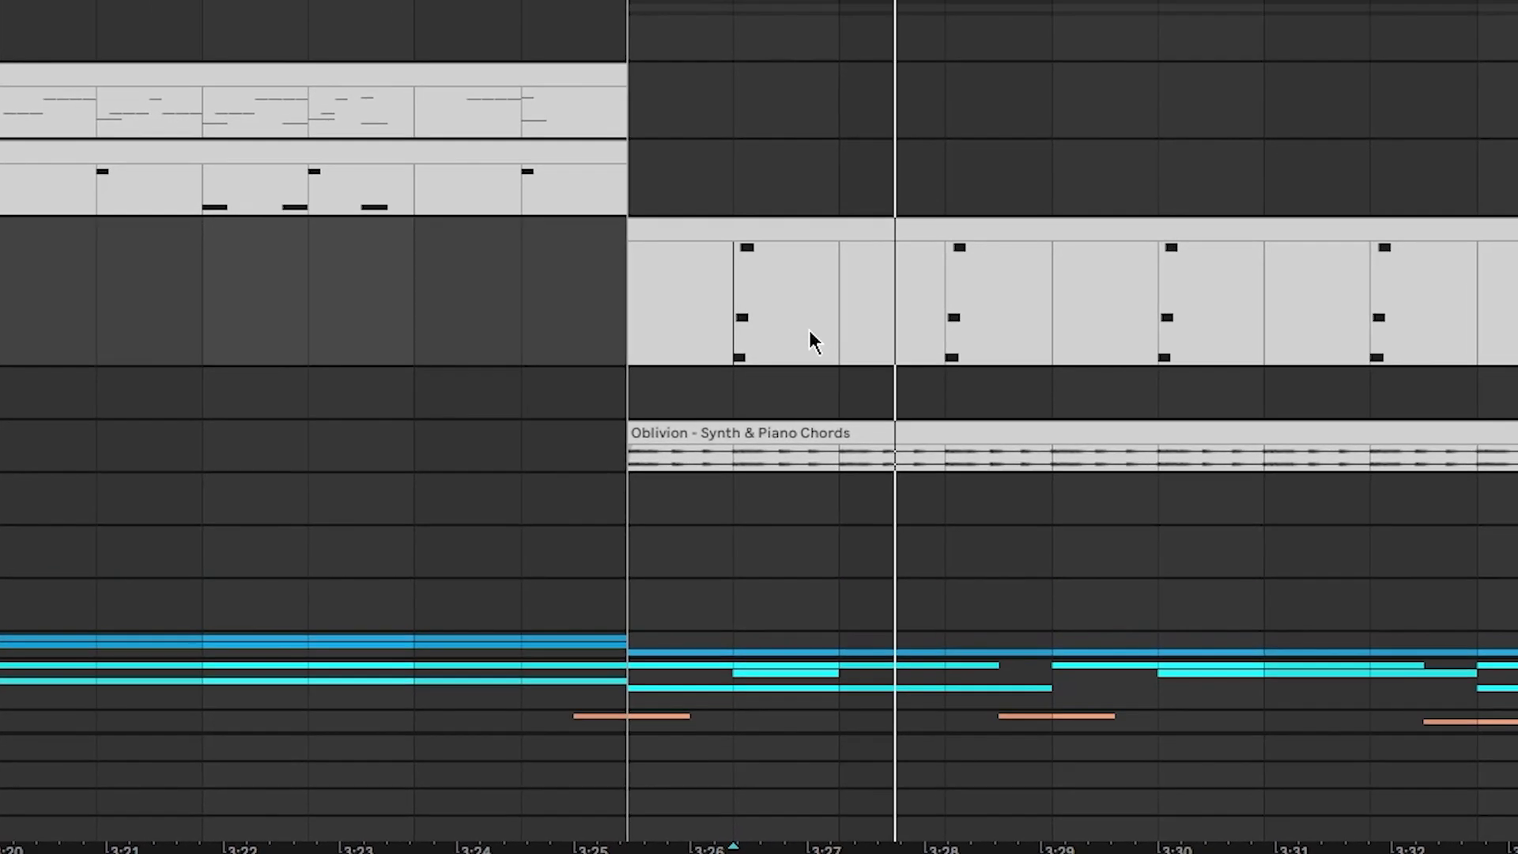
# Inspect the Auto Pan on the glitch kit's shaker and audition the SHAKER pad.
pyautogui.scroll(5, 815, 336)
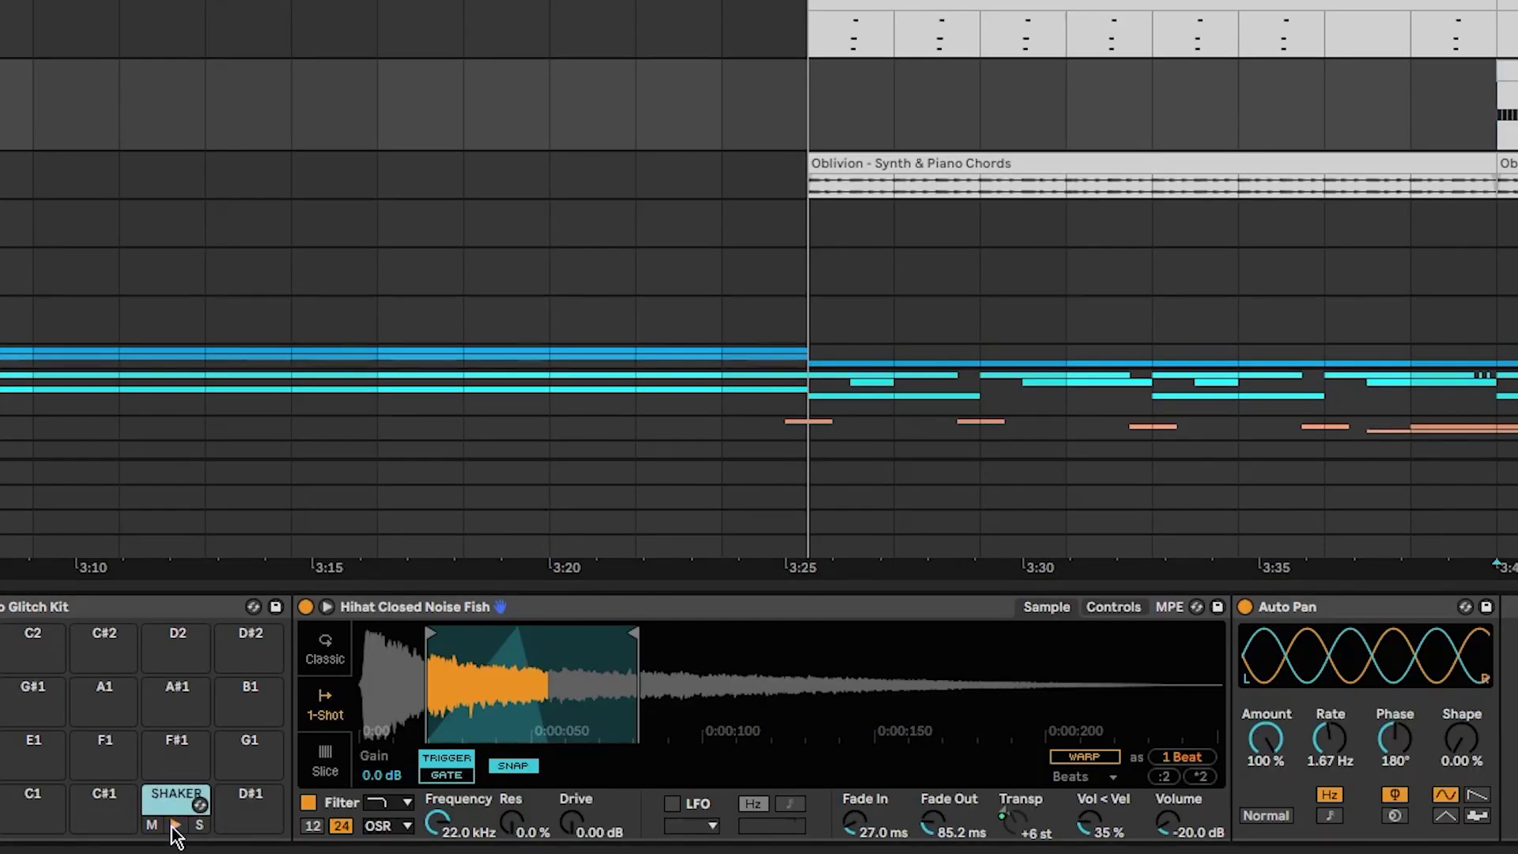
pyautogui.click(1319, 611)
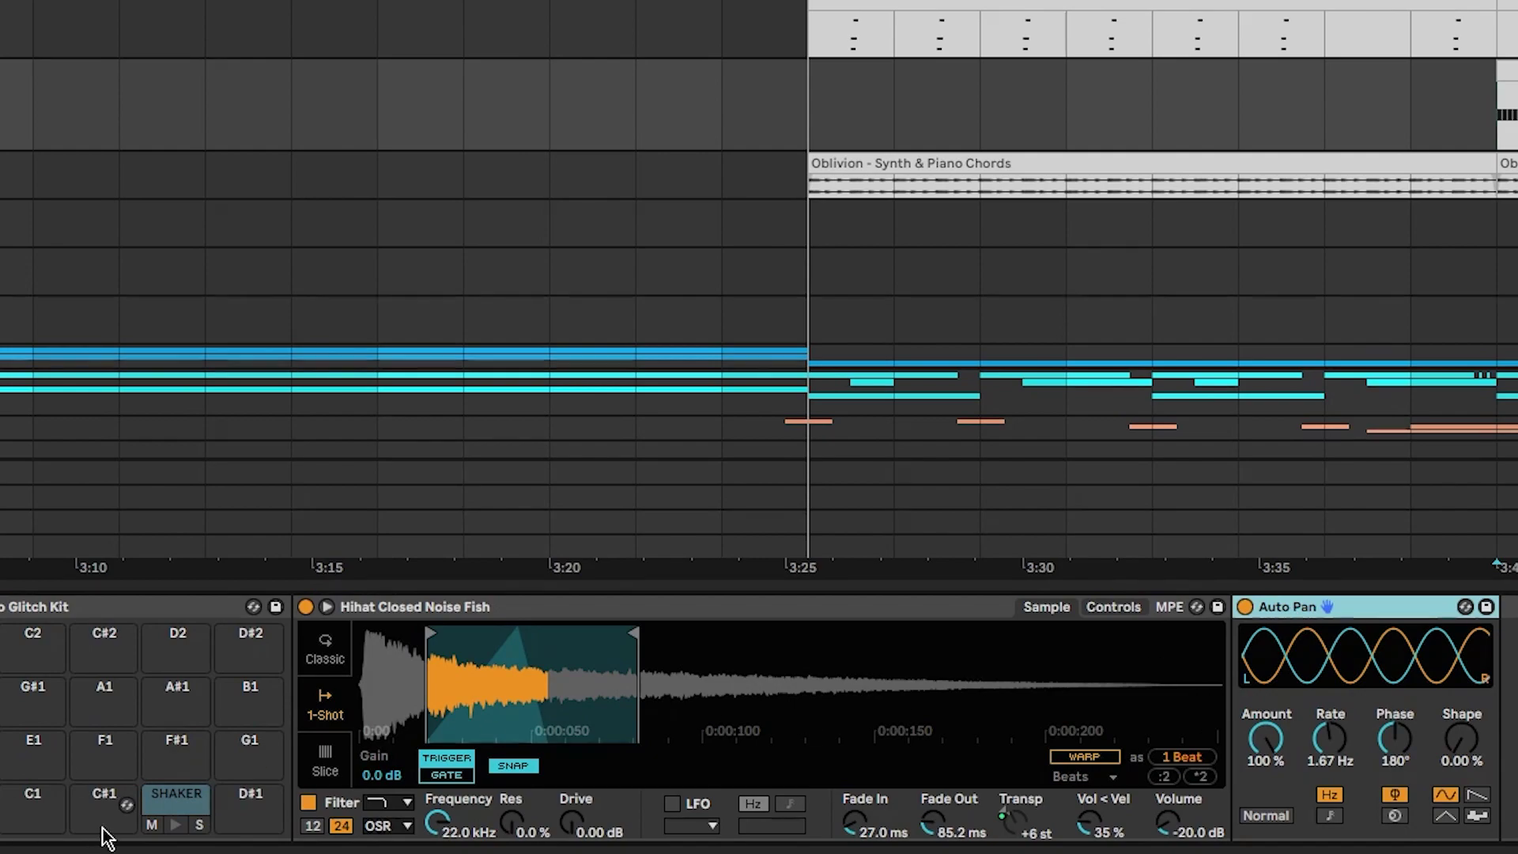
pyautogui.click(175, 824)
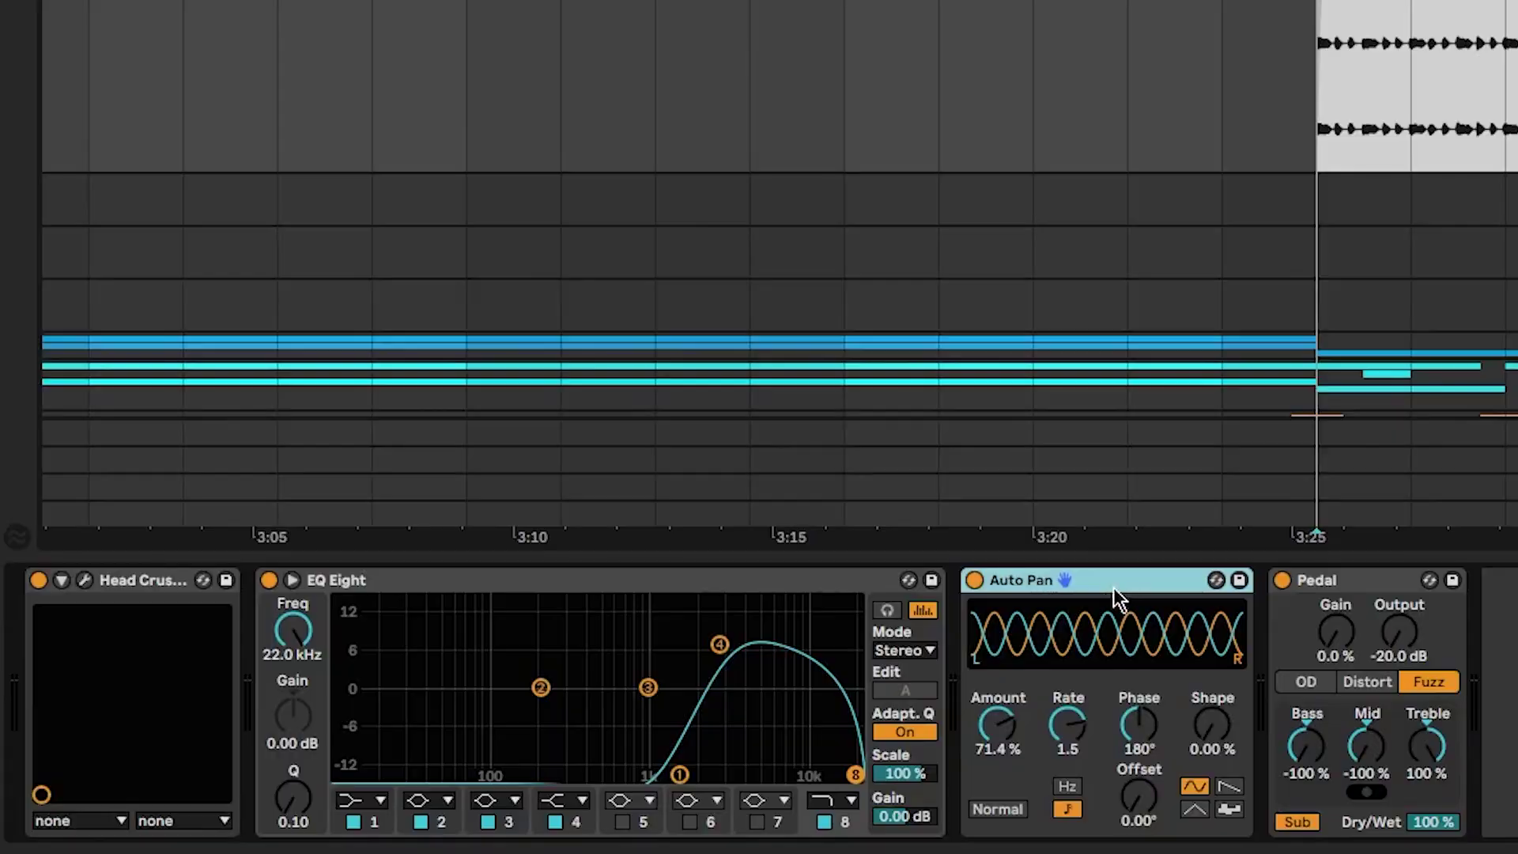
# Inspect the Pedal device's fuzz settings at the end of the effect chain.
pyautogui.click(1348, 611)
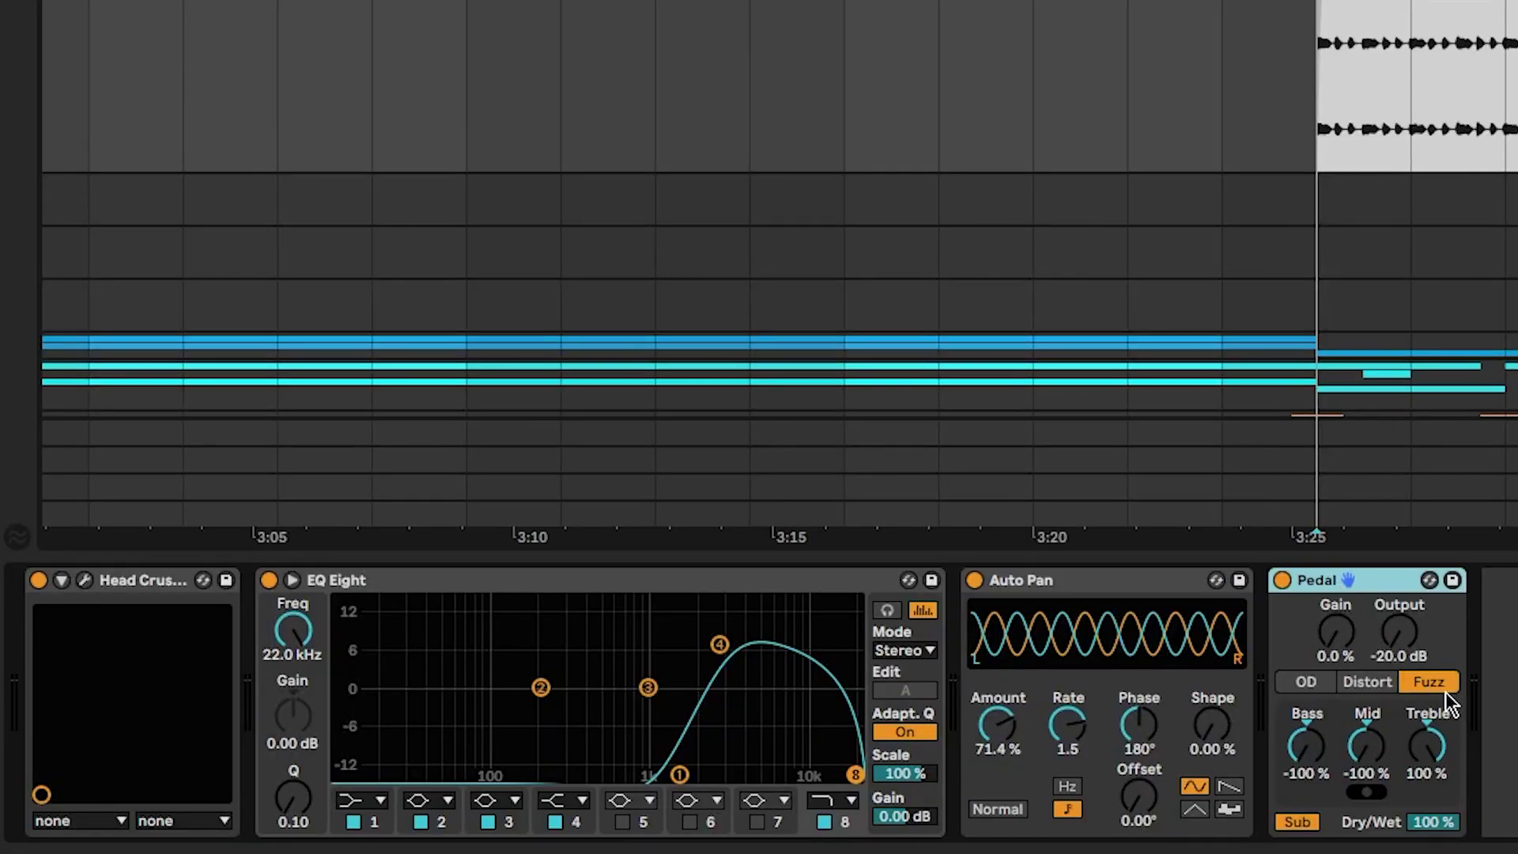